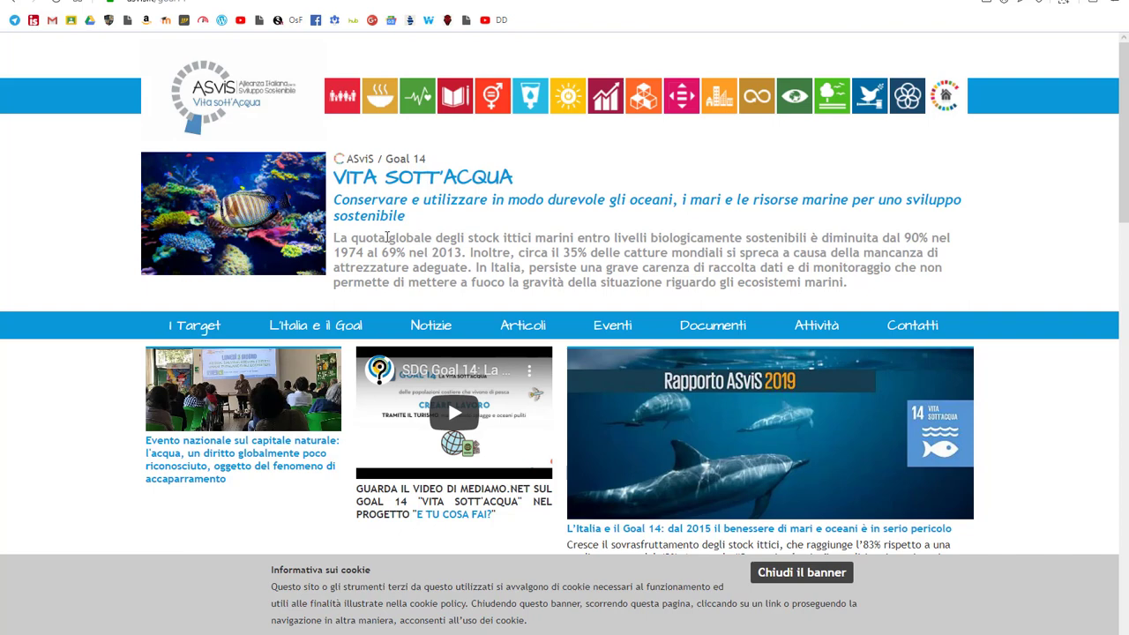
# - Open the ASviS website's home page and dismiss the cookie notice
pyautogui.click(249, 104)
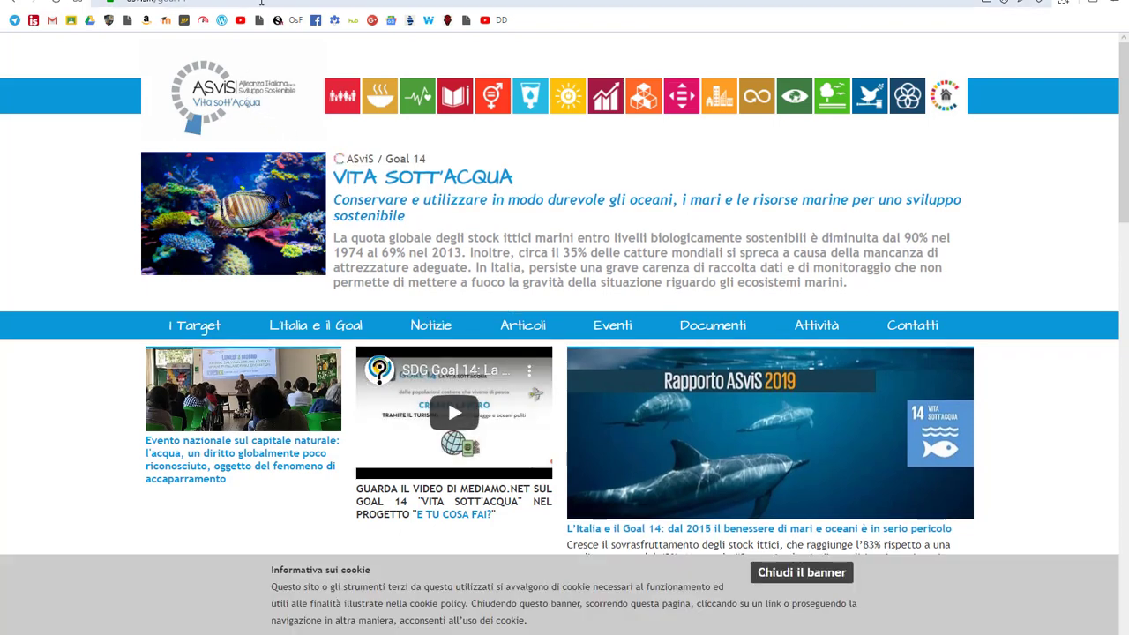
pyautogui.click(261, 3)
pyautogui.press('Return')
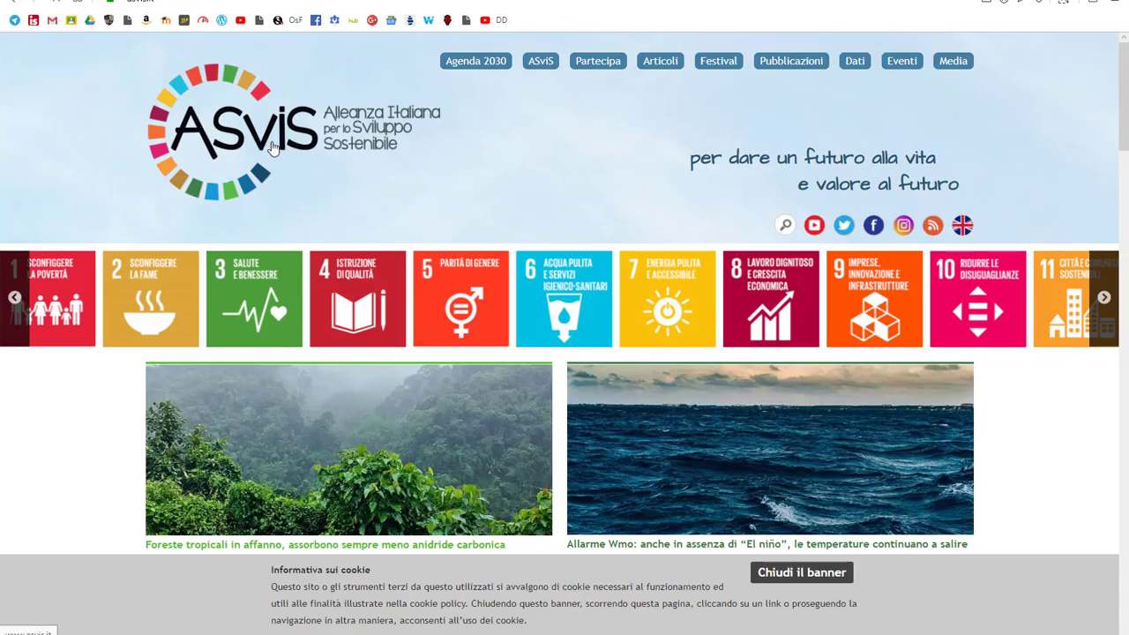
pyautogui.click(802, 573)
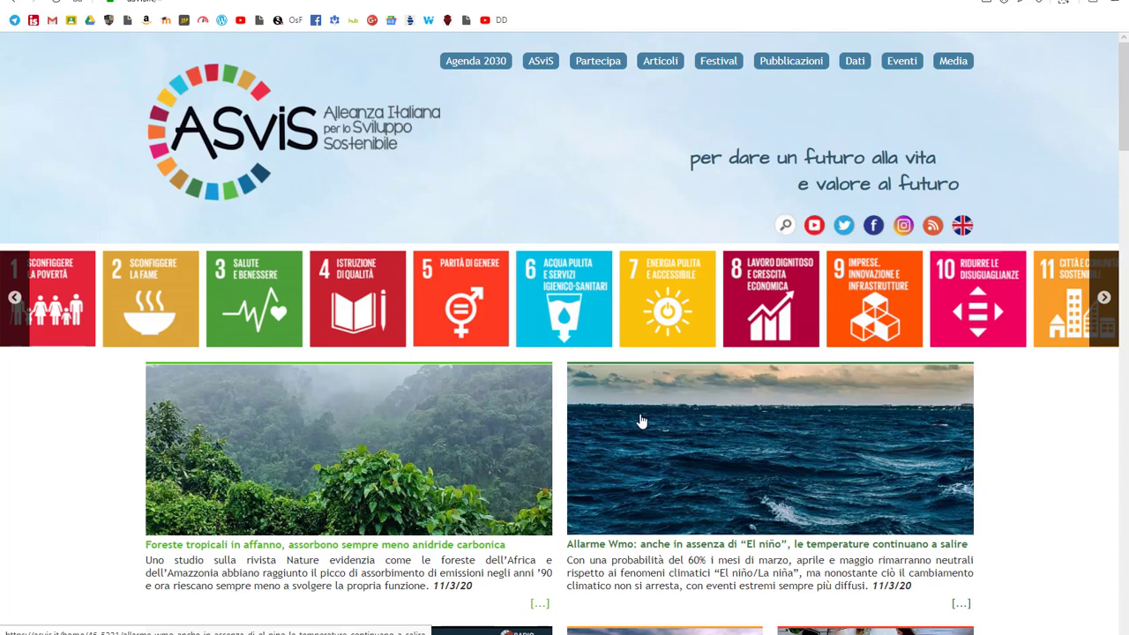
# - Browse the ASviS pages for Goal 4 (Istruzione di qualità) and Goal 3 (Salute e benessere)
pyautogui.scroll(-1, 641, 422)
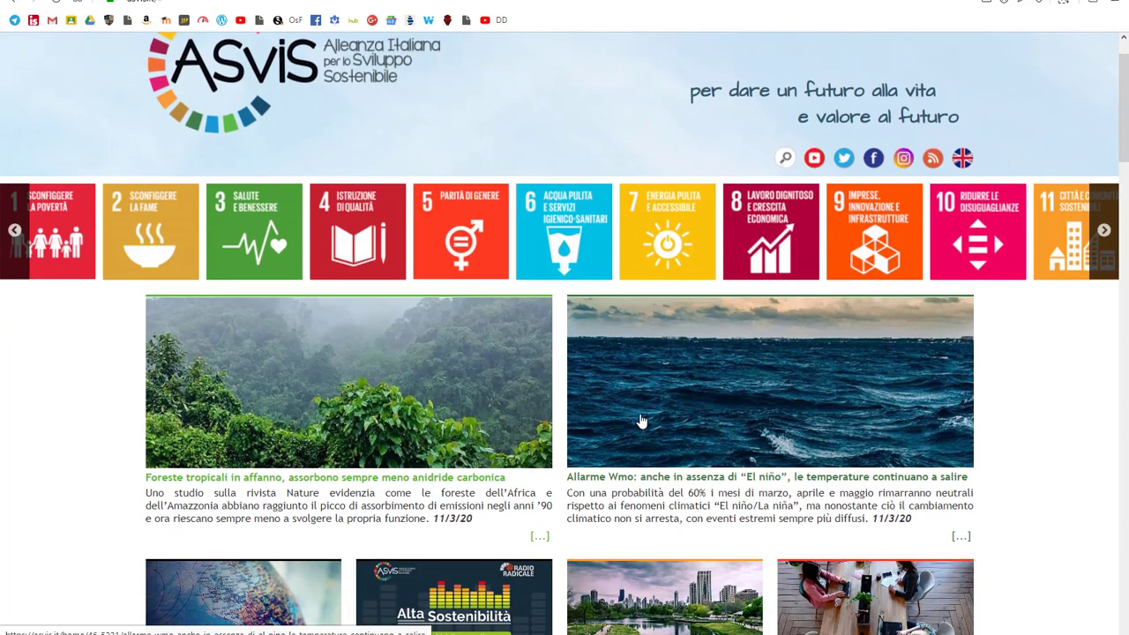
pyautogui.scroll(1, 641, 422)
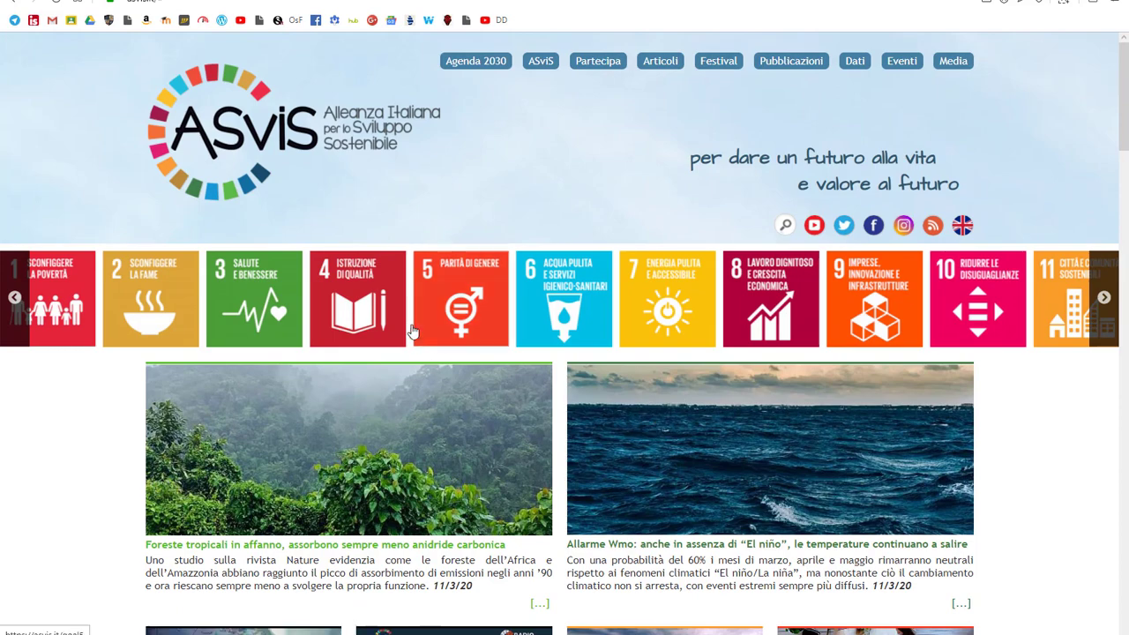
pyautogui.click(369, 304)
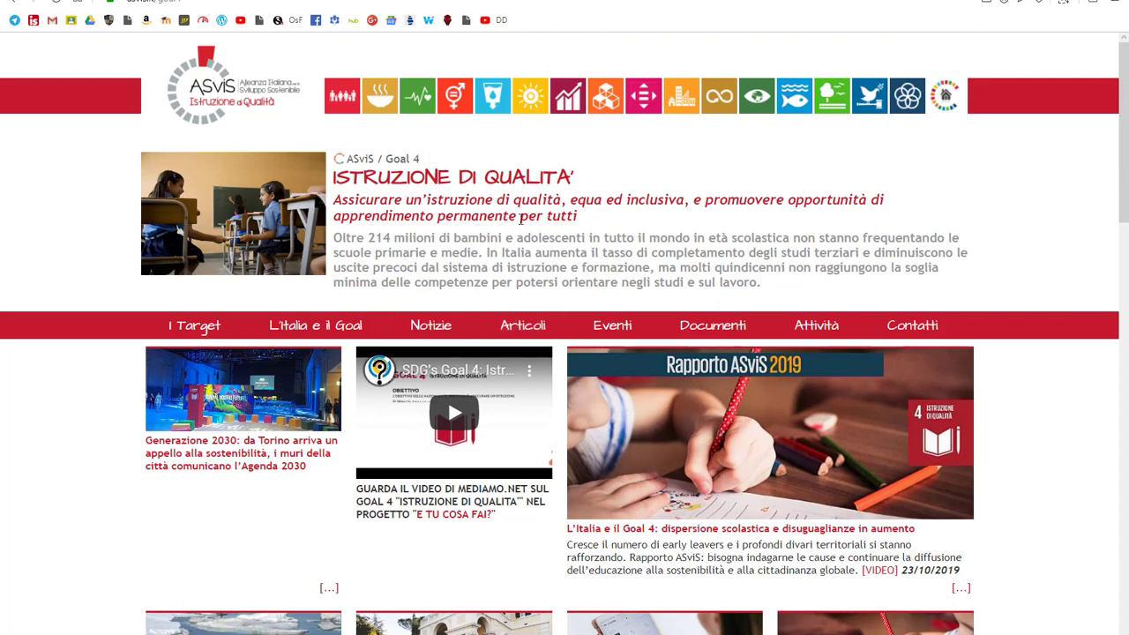
pyautogui.click(419, 104)
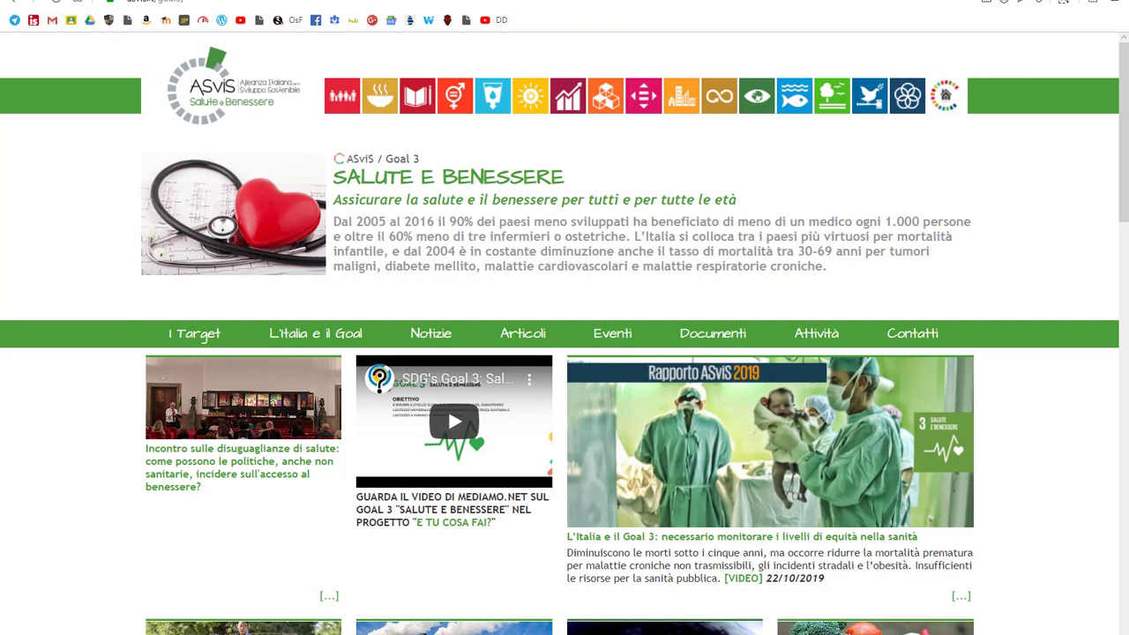
# - Switch to Google Drive and create a new Google Docs document in Il mio Drive
pyautogui.hotkey('ctrl', 'Tab')
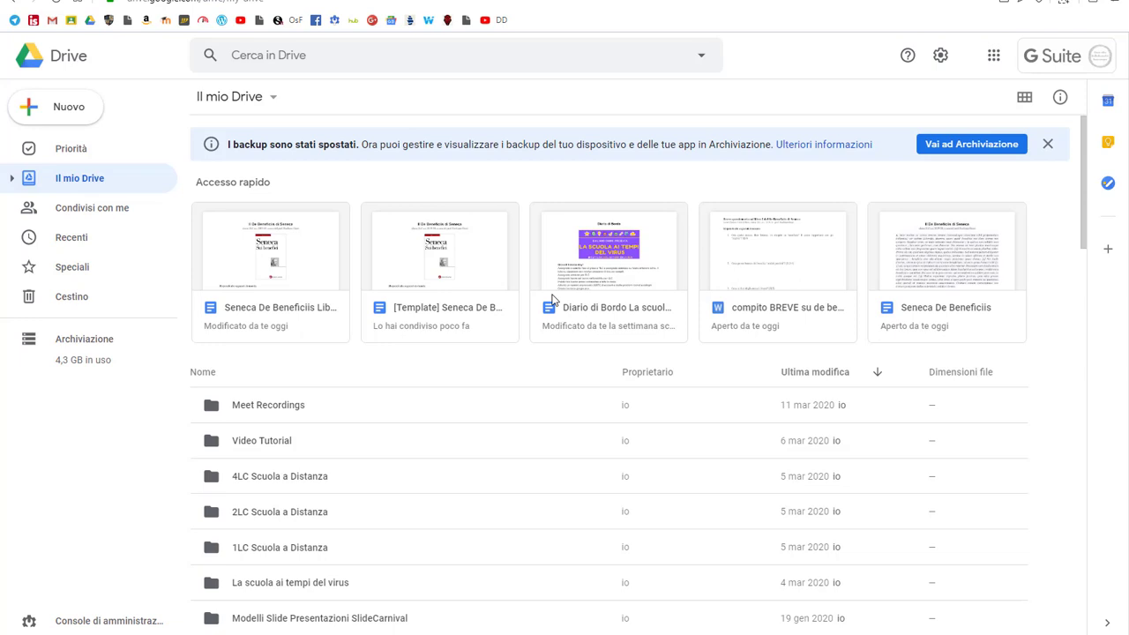
pyautogui.click(85, 107)
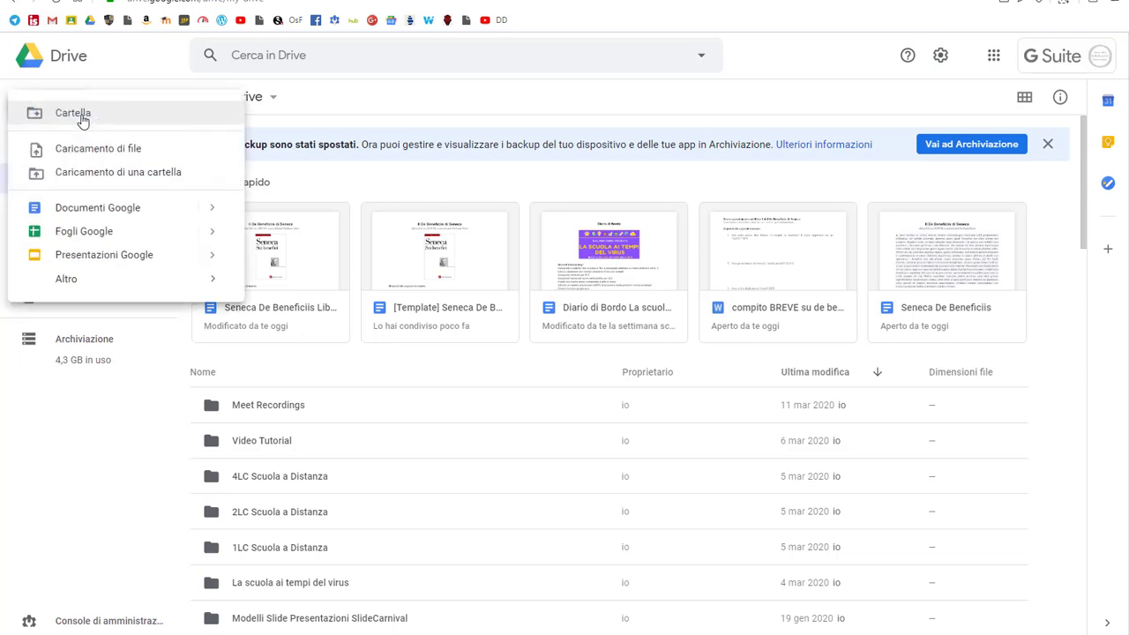
pyautogui.click(100, 208)
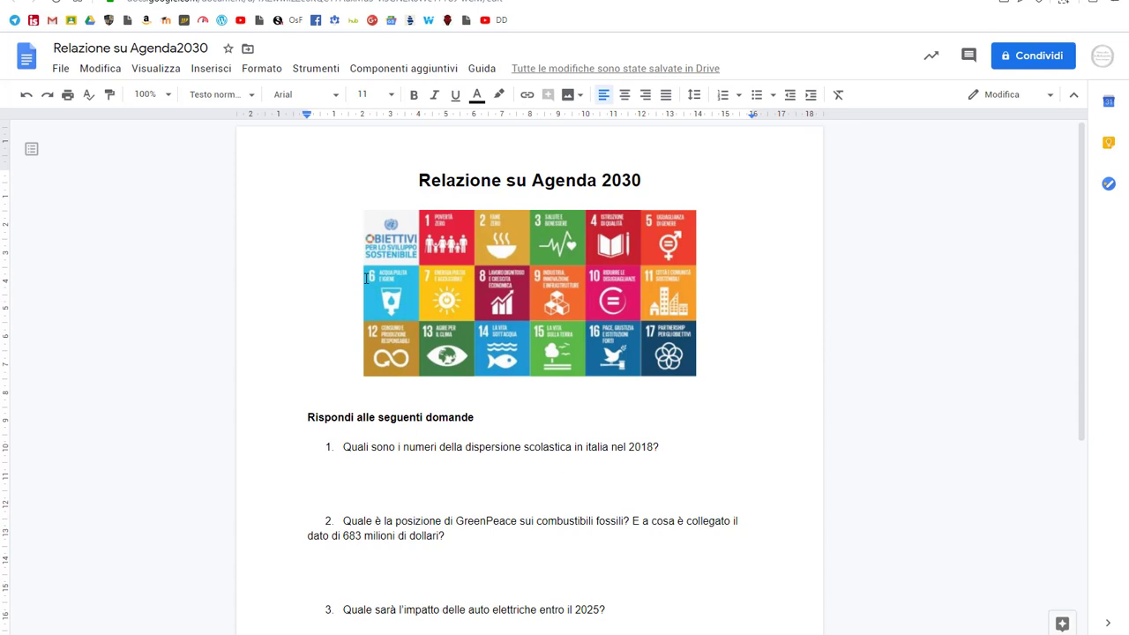
# - Examine the title, the sustainable development goals image and the numbered questions in the Relazione su Agenda2030 document
pyautogui.moveTo(419, 179); pyautogui.dragTo(672, 183)
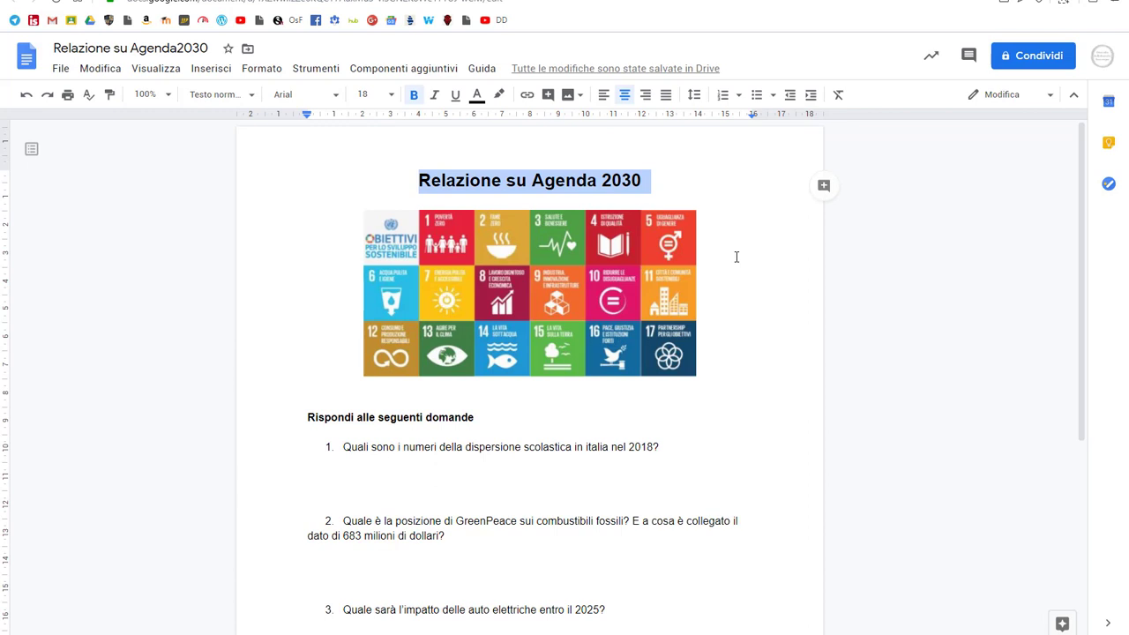
pyautogui.scroll(-1, 736, 257)
pyautogui.scroll(1, 737, 256)
pyautogui.moveTo(652, 180); pyautogui.dragTo(386, 179)
pyautogui.click(537, 298)
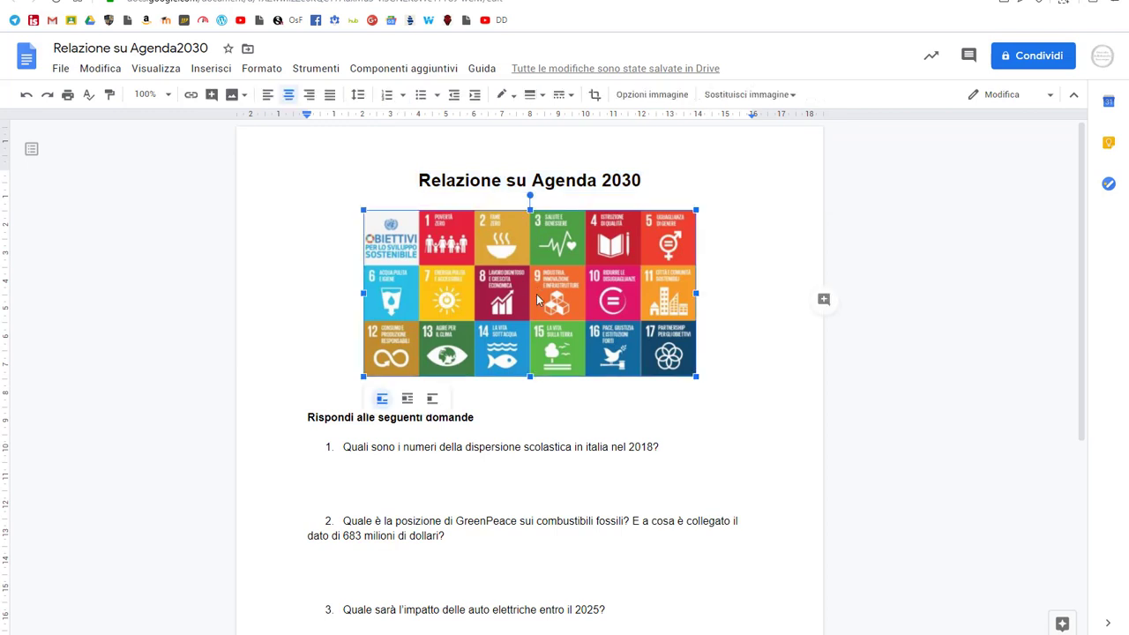
pyautogui.scroll(-1, 532, 330)
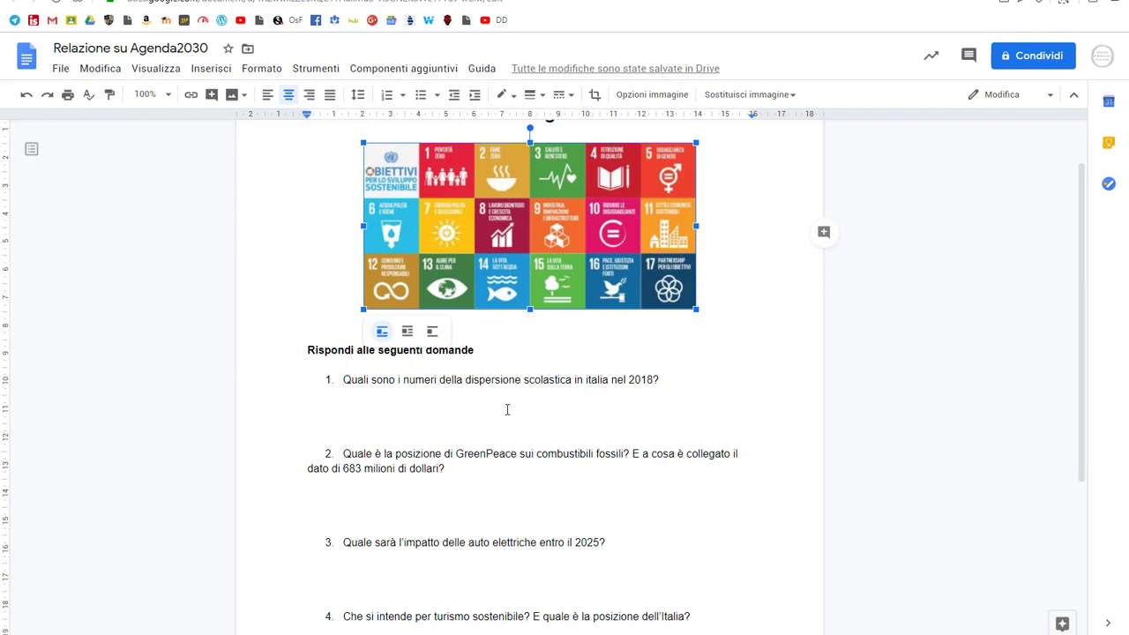
pyautogui.moveTo(684, 383); pyautogui.dragTo(337, 380)
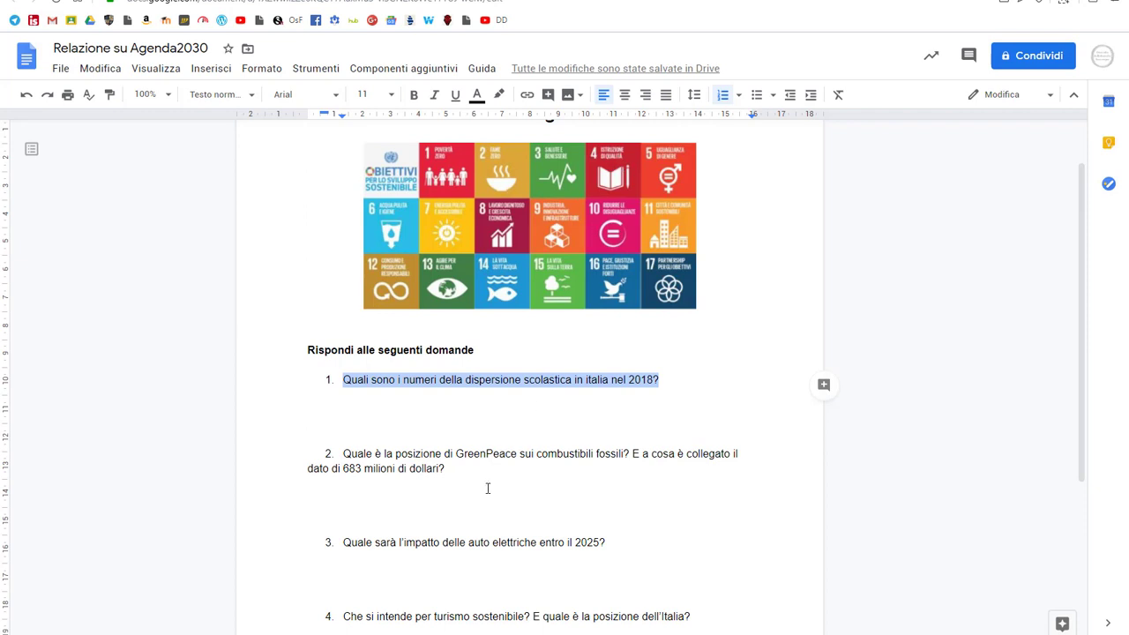
pyautogui.moveTo(467, 469); pyautogui.dragTo(343, 457)
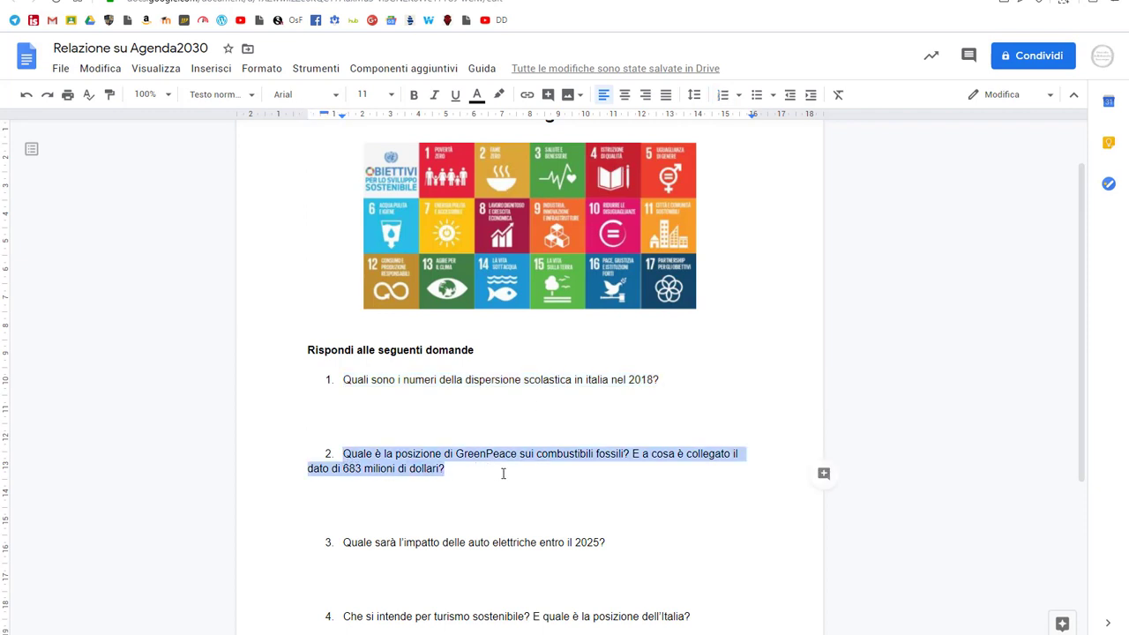
pyautogui.scroll(-3, 502, 474)
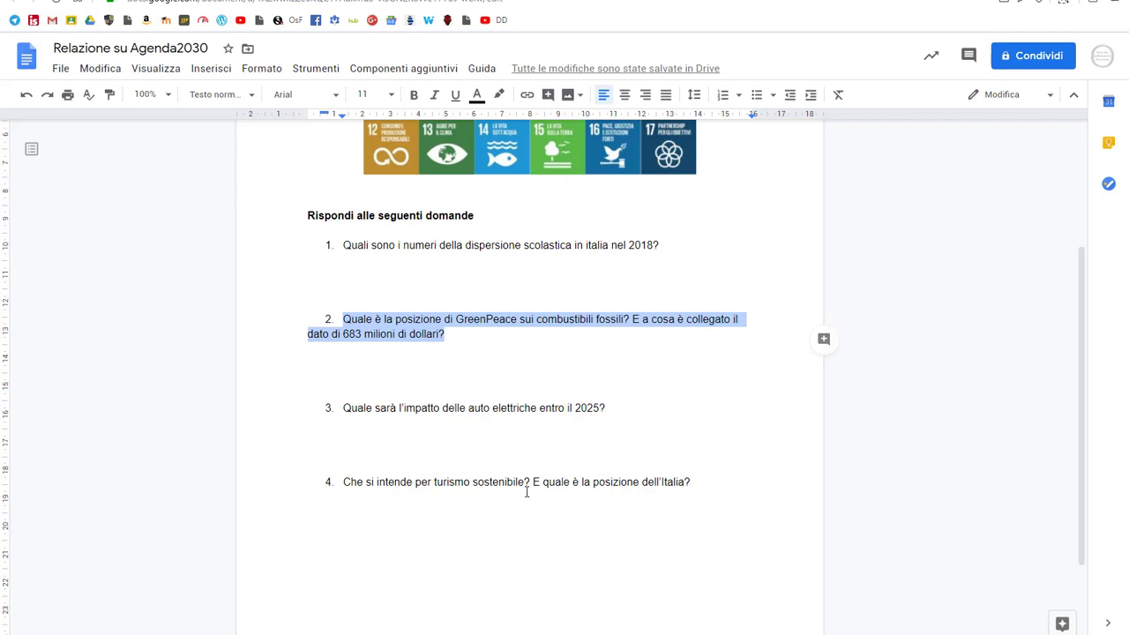
pyautogui.scroll(5, 525, 491)
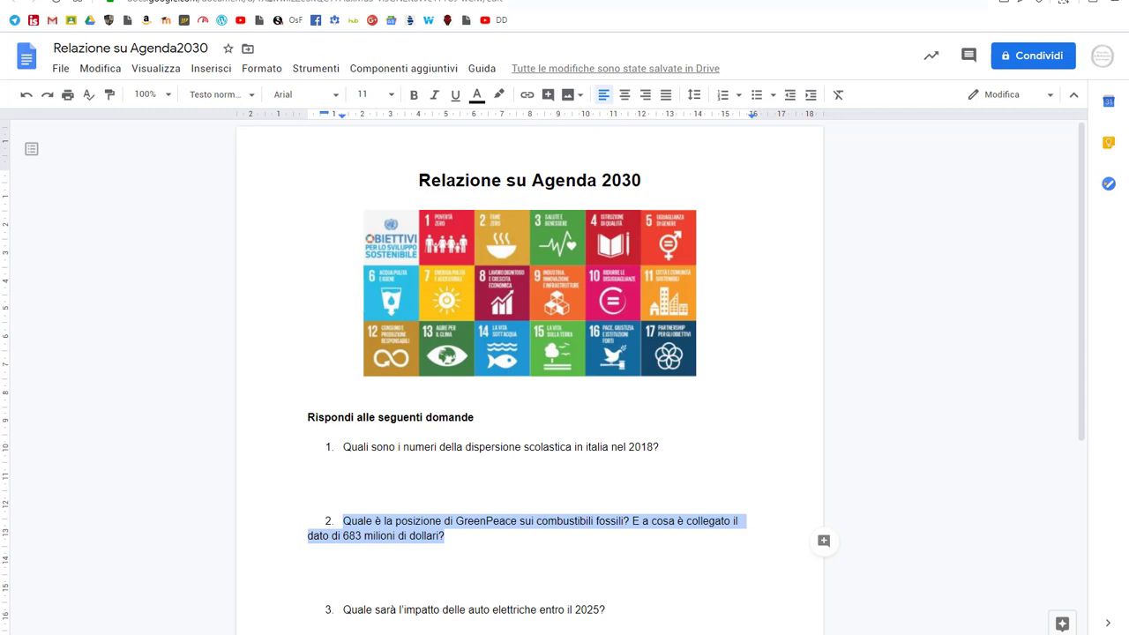
# - Switch to Google Classroom, close the blank assignment form and start a new Compito in the Palestra di Classroom coursework
pyautogui.hotkey('ctrl', 'Tab')
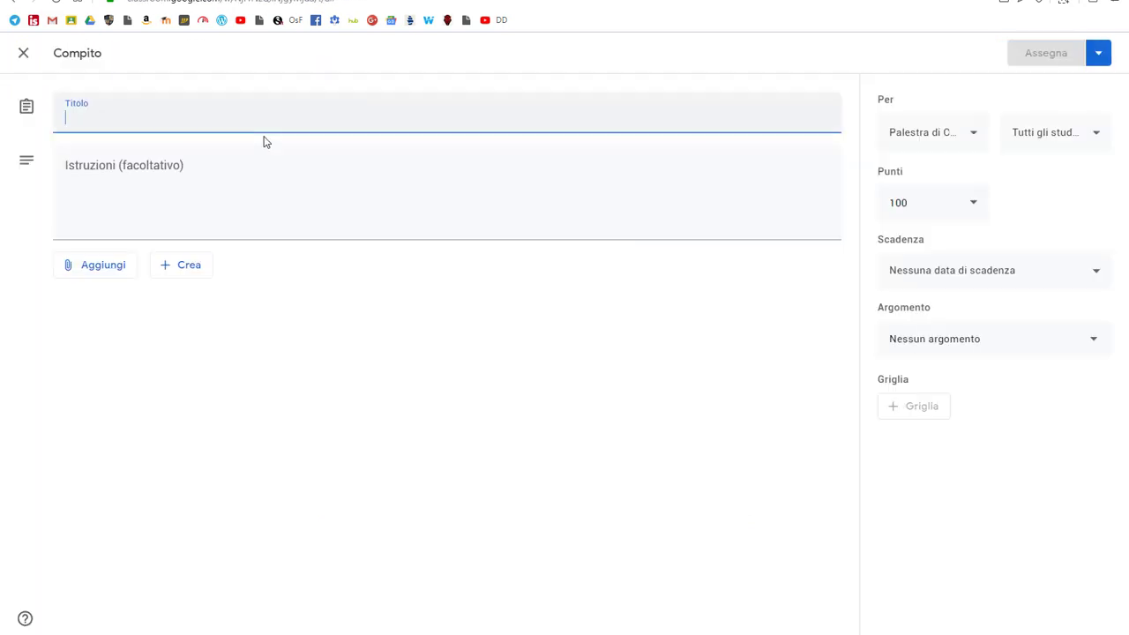
pyautogui.click(24, 55)
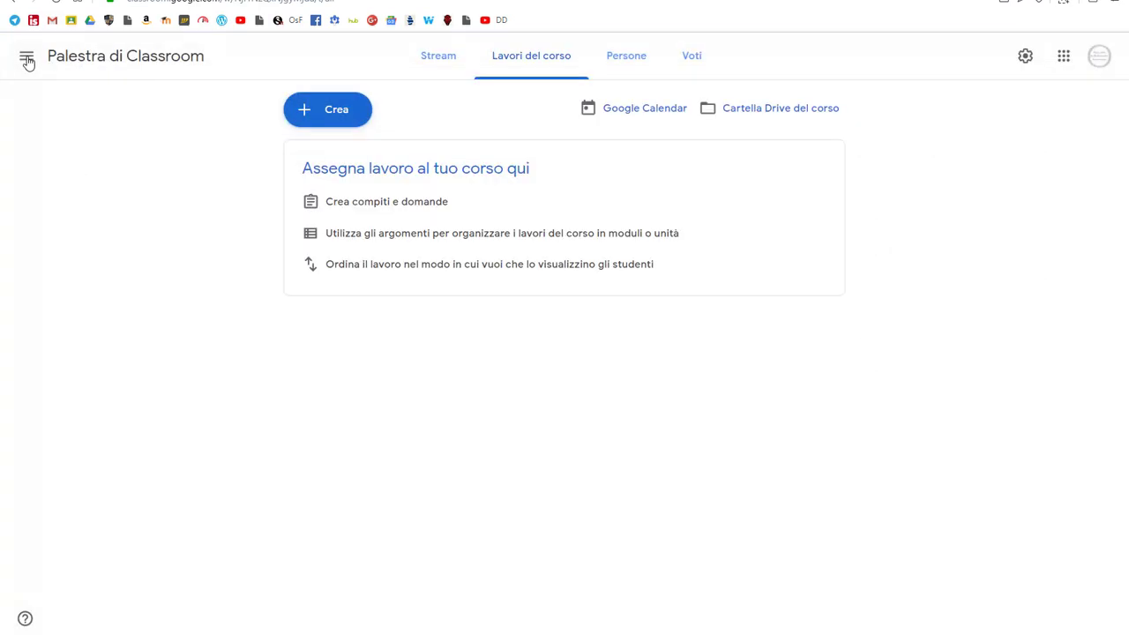
pyautogui.click(82, 62)
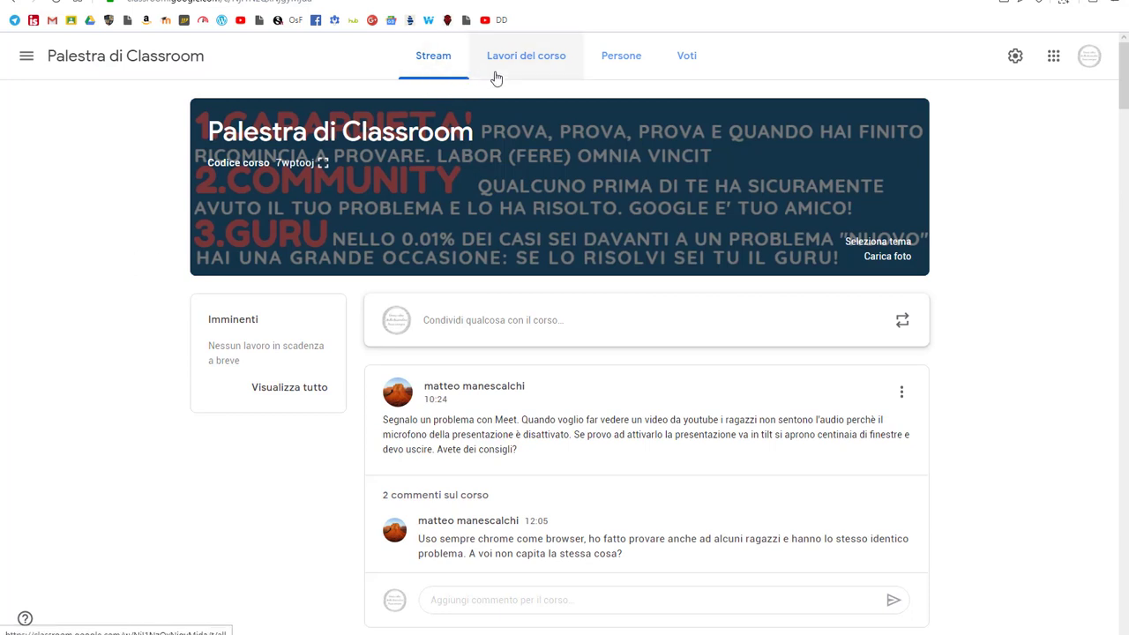
pyautogui.click(523, 58)
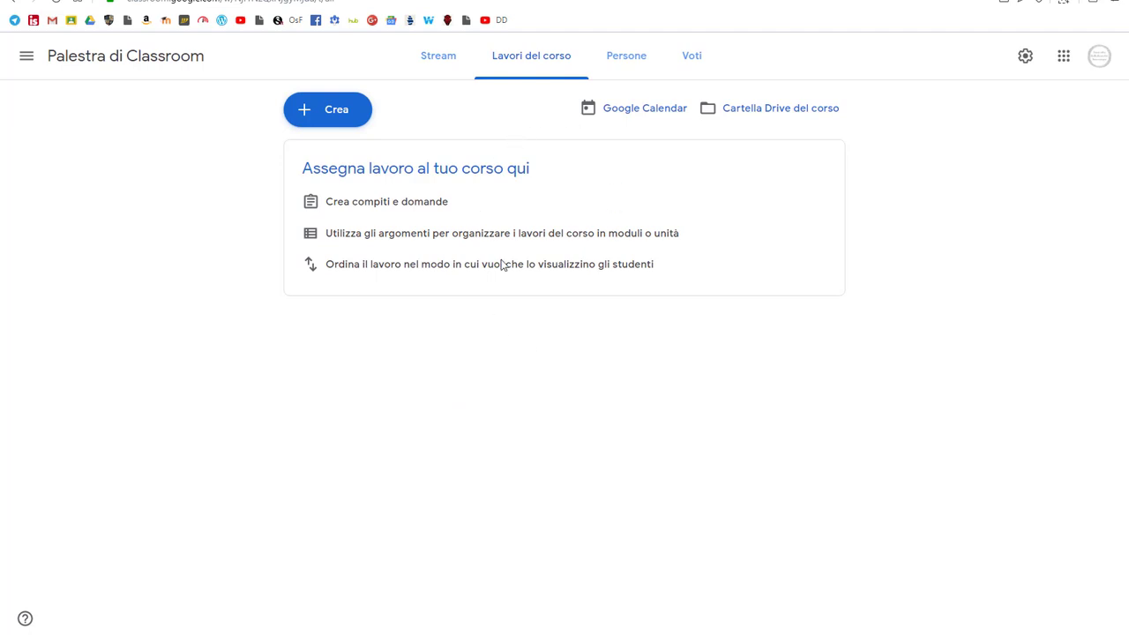
pyautogui.click(359, 113)
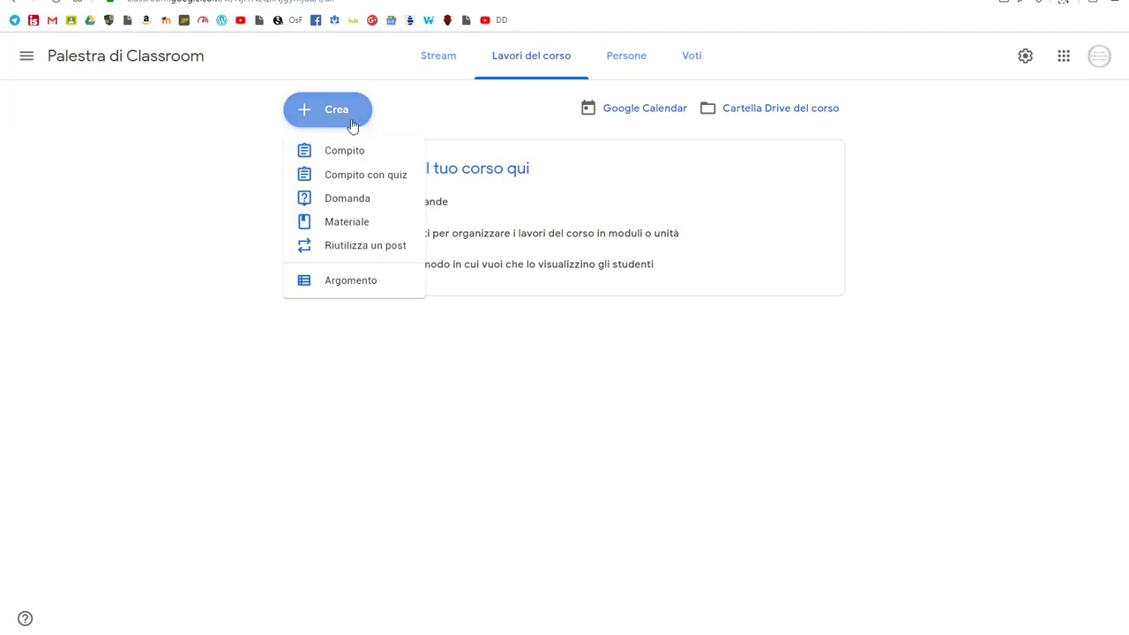
pyautogui.click(353, 151)
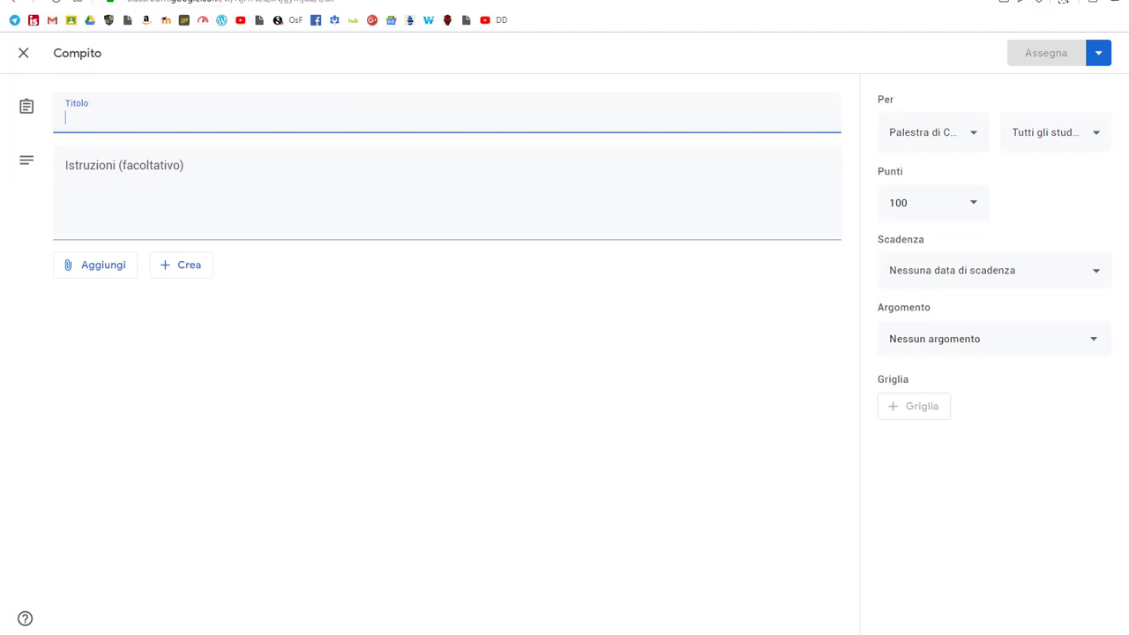
# - Copy the heading "Relazione su Agenda 2030" from the Google Docs document into the assignment's title
pyautogui.click(176, 1)
pyautogui.moveTo(653, 180); pyautogui.dragTo(406, 179)
pyautogui.hotkey('ctrl', 'c')
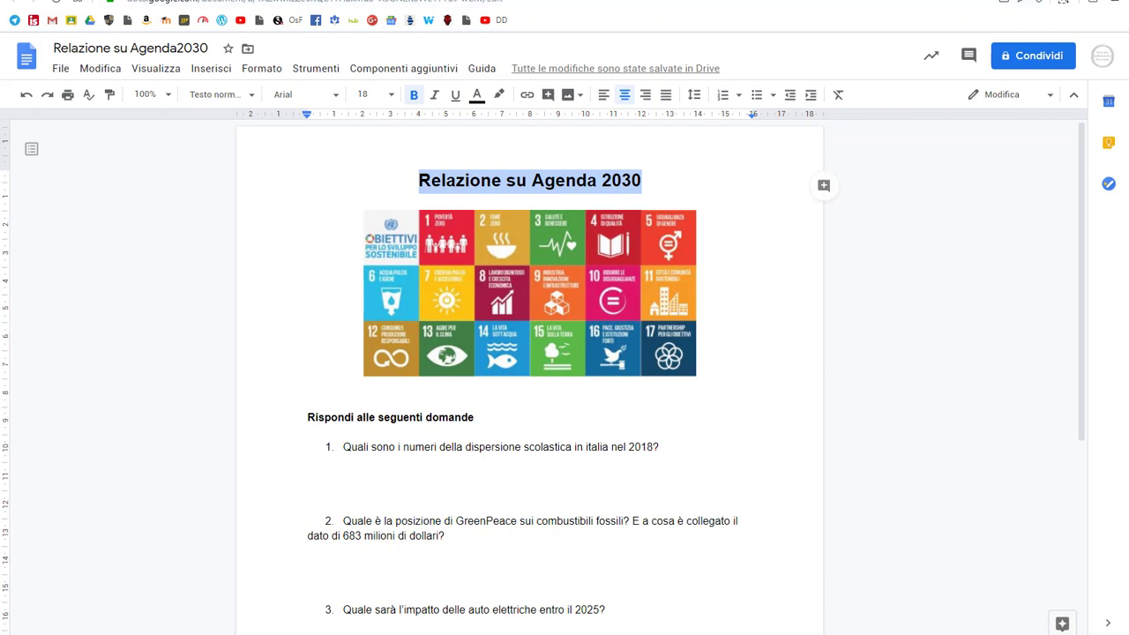
pyautogui.click(295, 1)
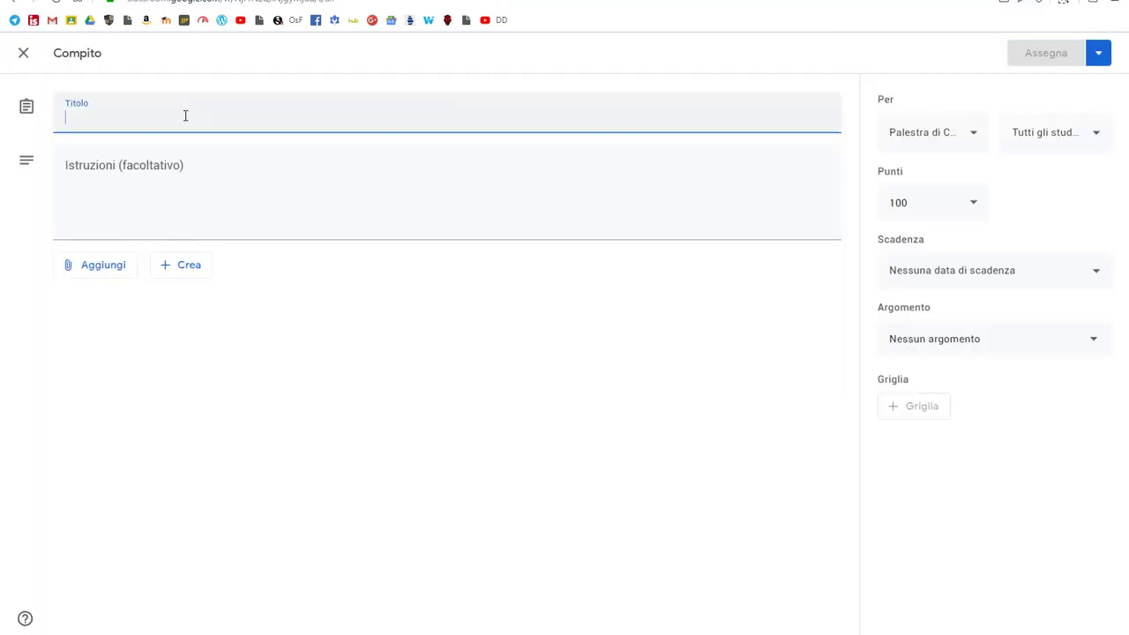
pyautogui.hotkey('ctrl', 'v')
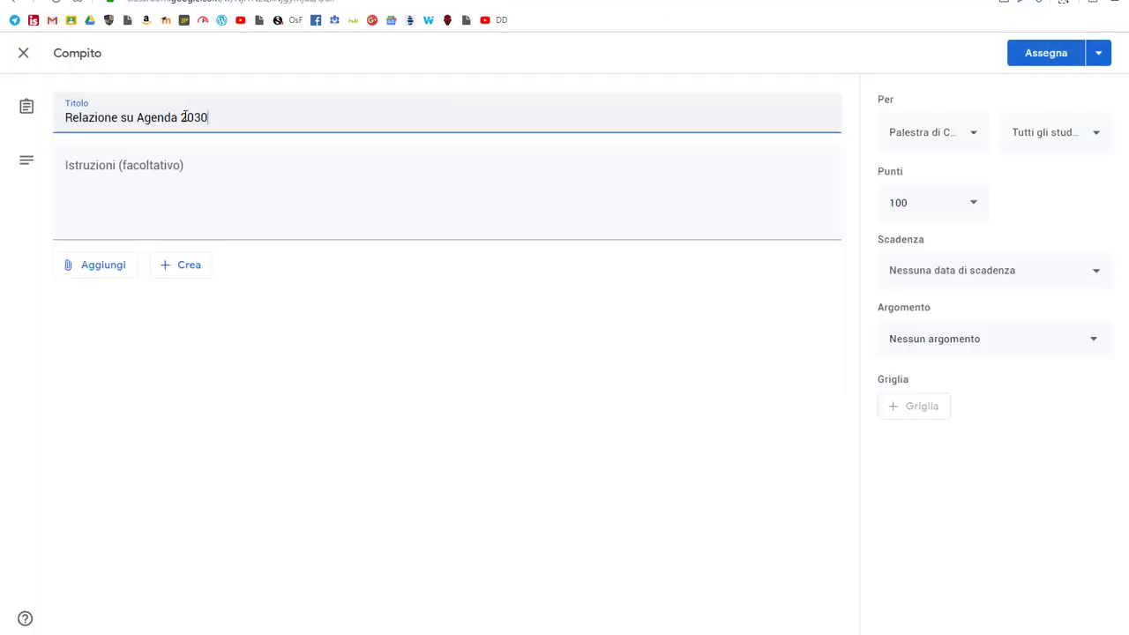
# - Review the Relazione su Agenda2030 document's questions again and return to the assignment form in Google Classroom
pyautogui.click(203, 165)
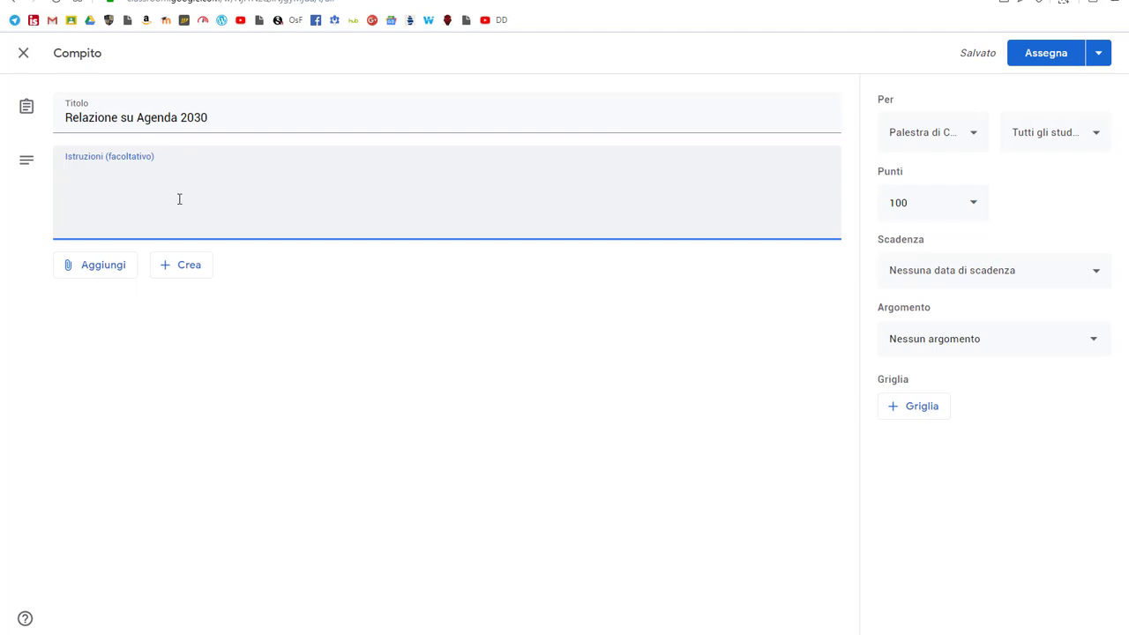
pyautogui.click(99, 3)
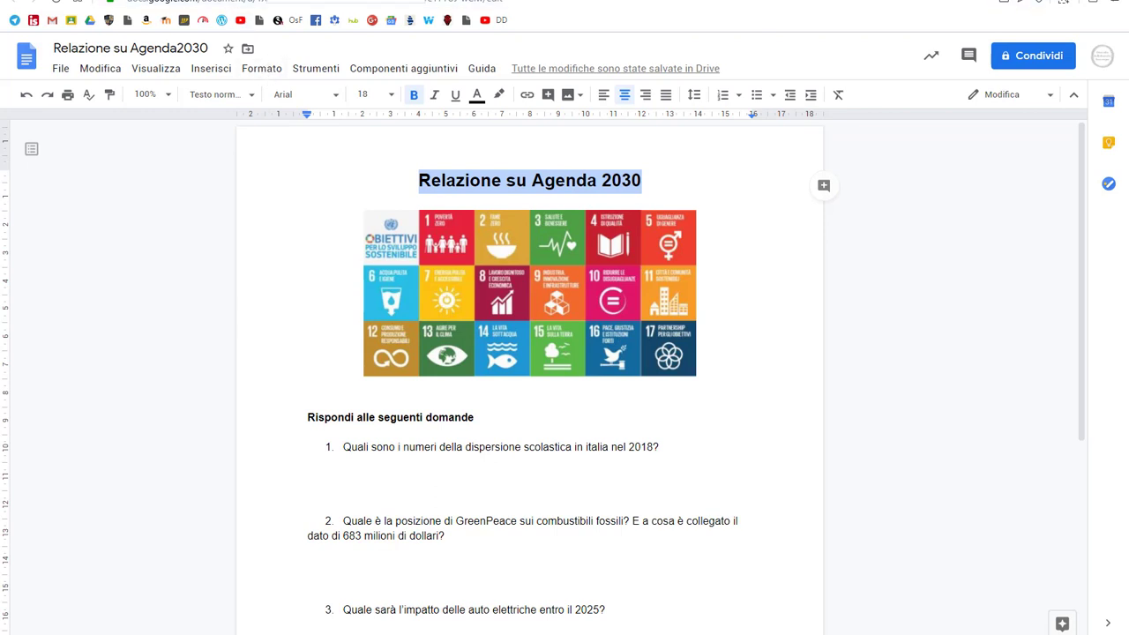
pyautogui.click(264, 3)
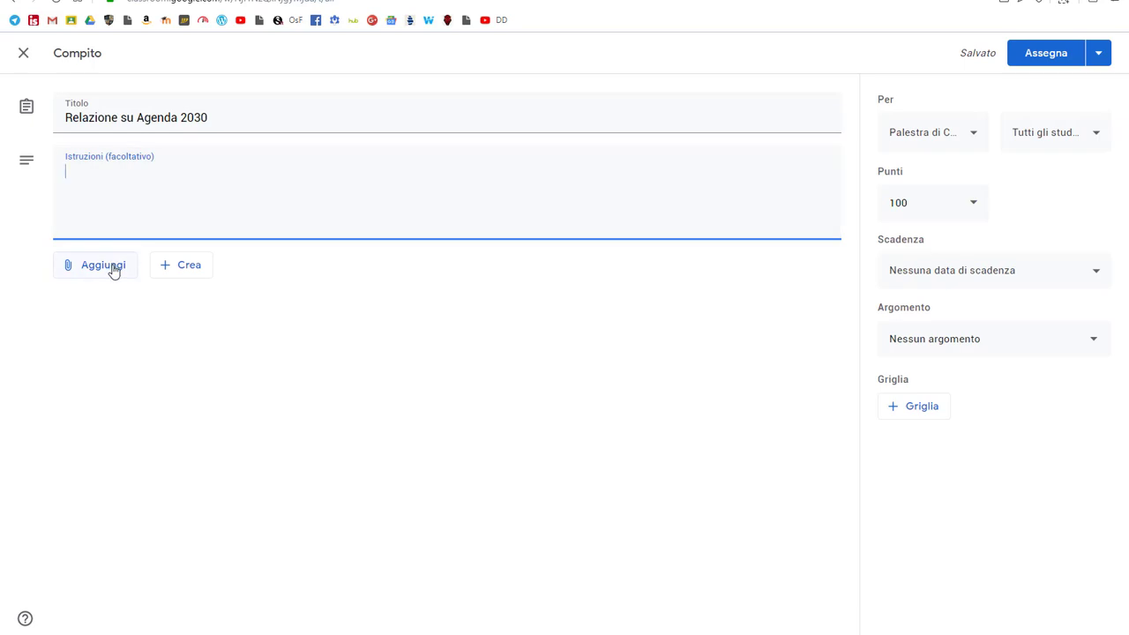
pyautogui.hotkey('ctrl', 'Tab')
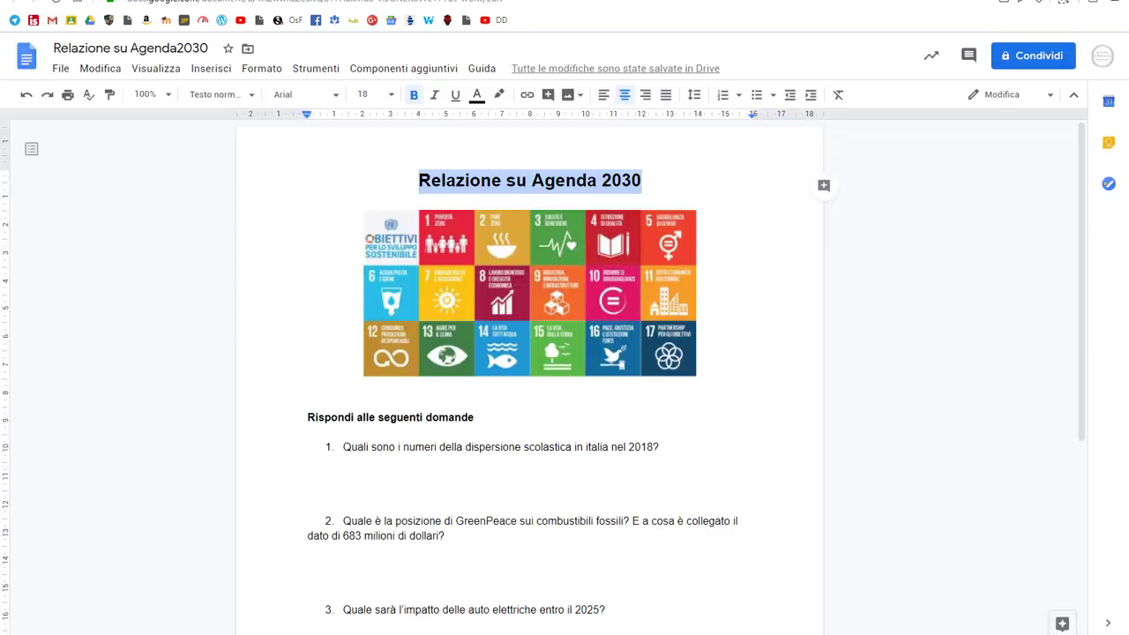
pyautogui.scroll(-4, 457, 284)
pyautogui.scroll(3, 459, 285)
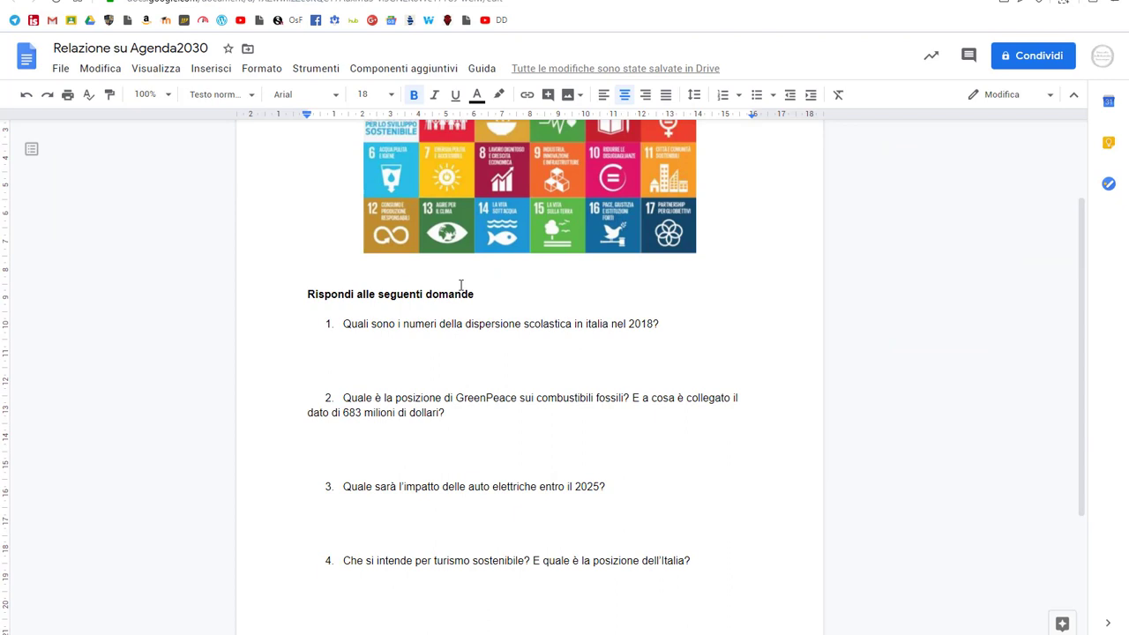
pyautogui.hotkey('ctrl', 'shift', 'Tab')
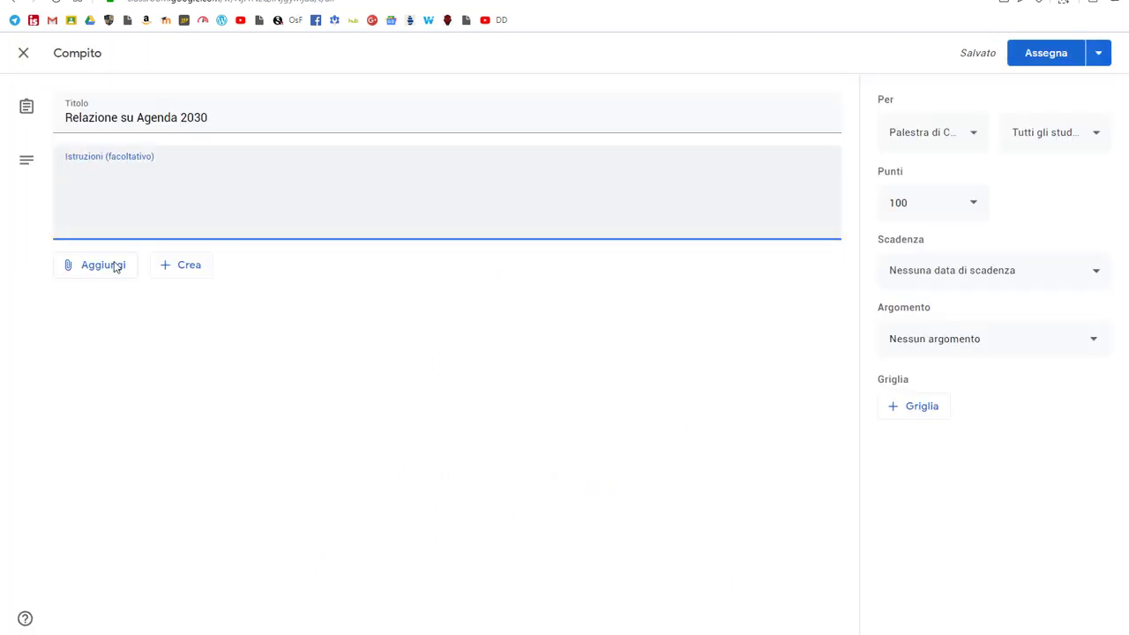
# - Attach the Google Docs file Relazione su Agenda2030 from Google Drive to the assignment
pyautogui.click(107, 267)
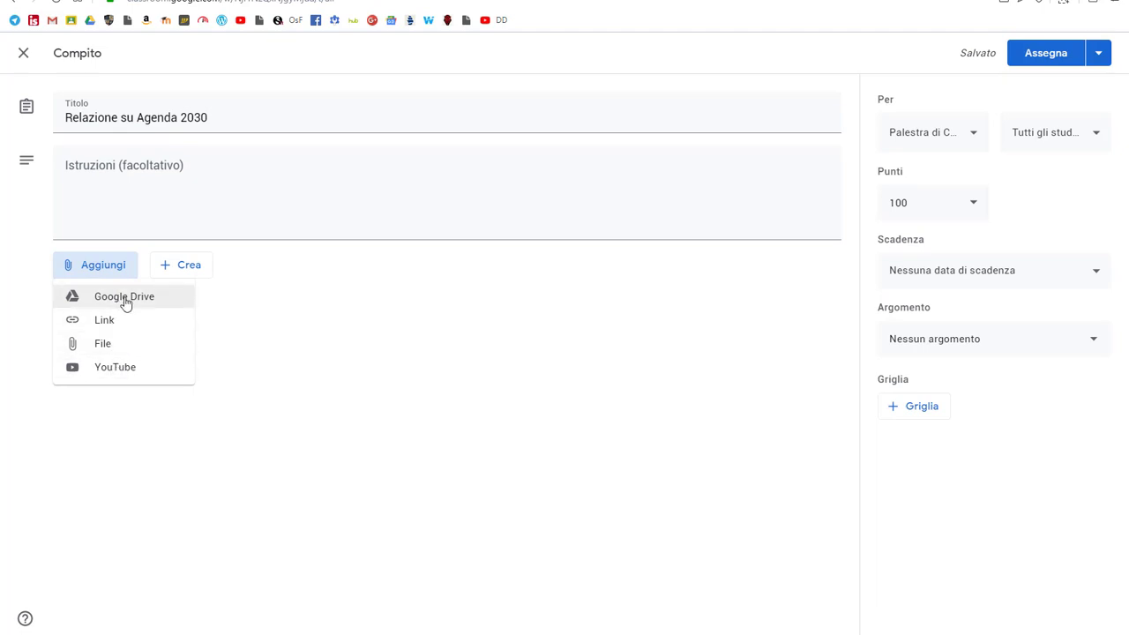
pyautogui.click(125, 298)
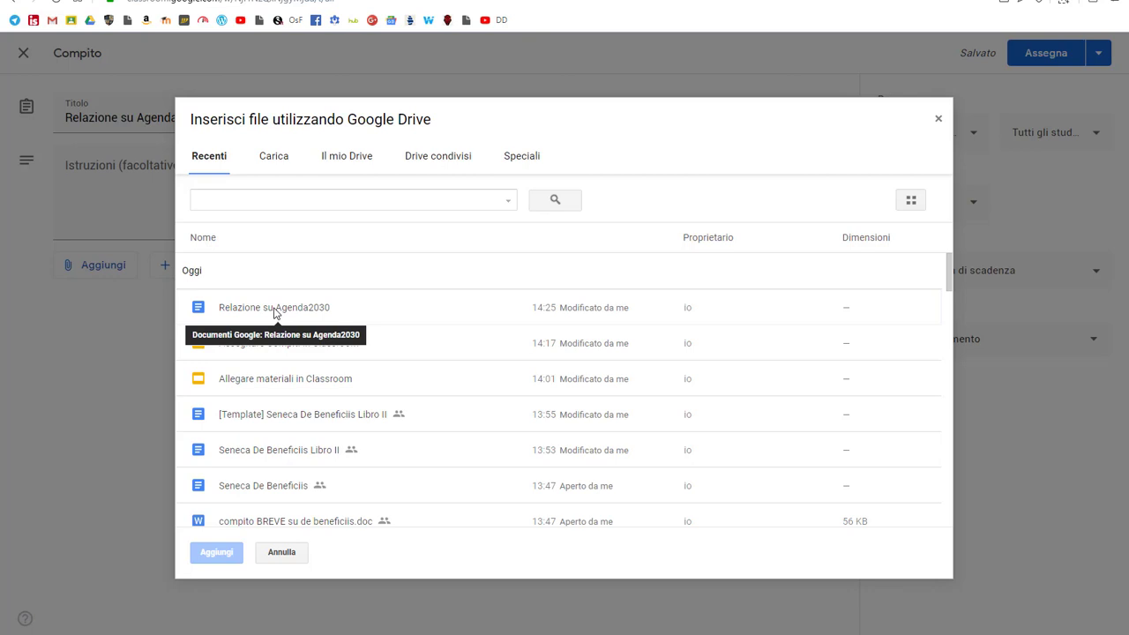
pyautogui.click(275, 312)
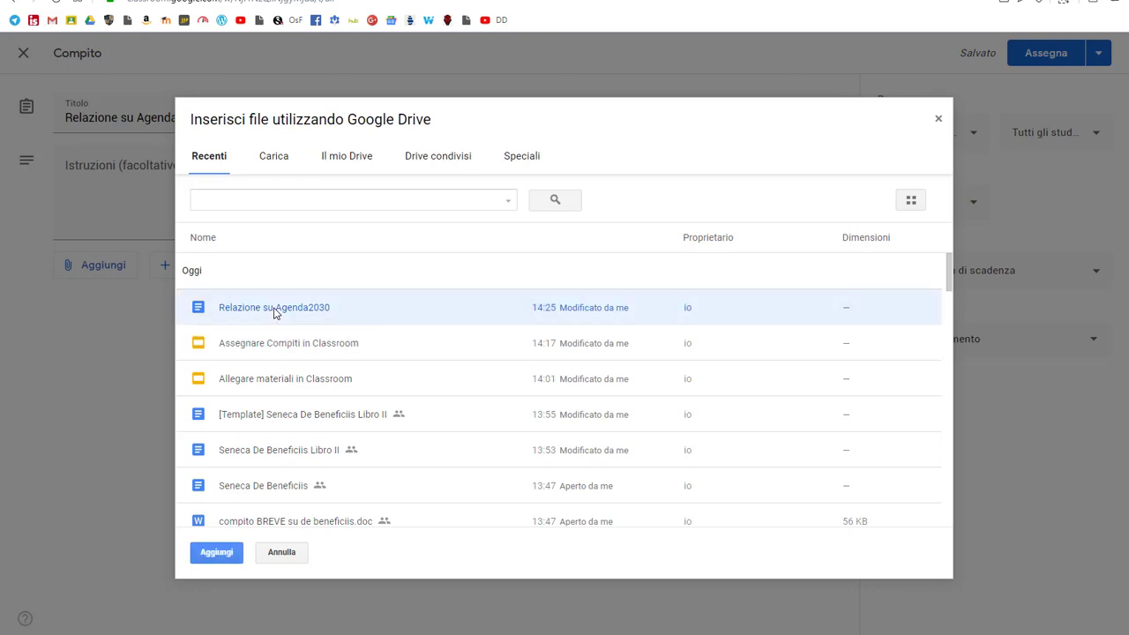
pyautogui.click(222, 553)
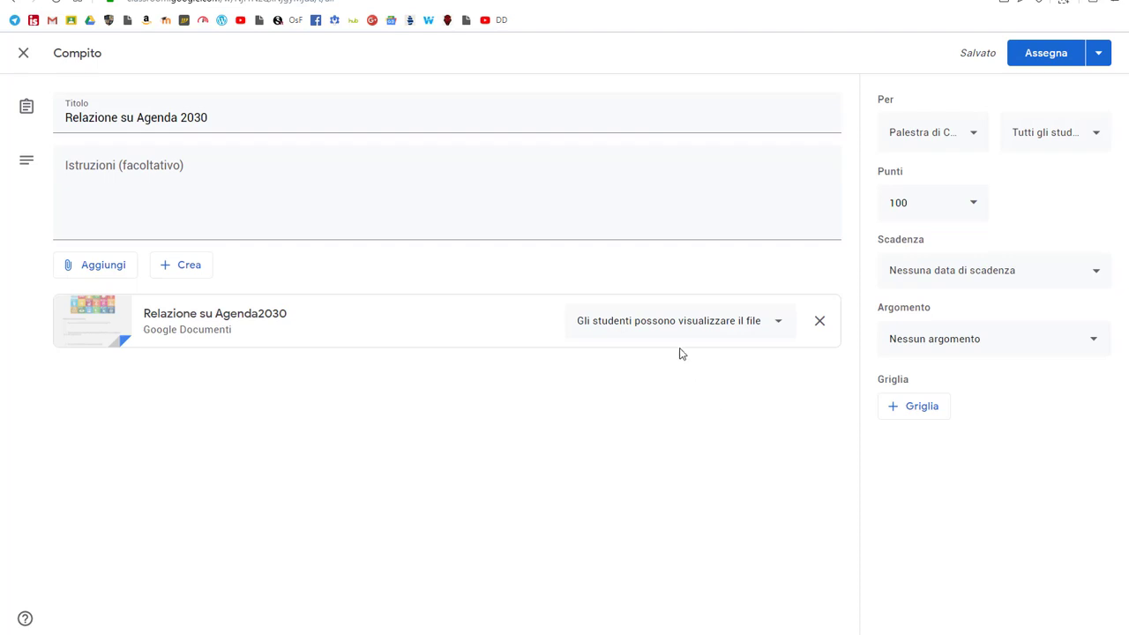
# - Set the attached document's student access to "Crea una copia per ogni studente"
pyautogui.click(736, 329)
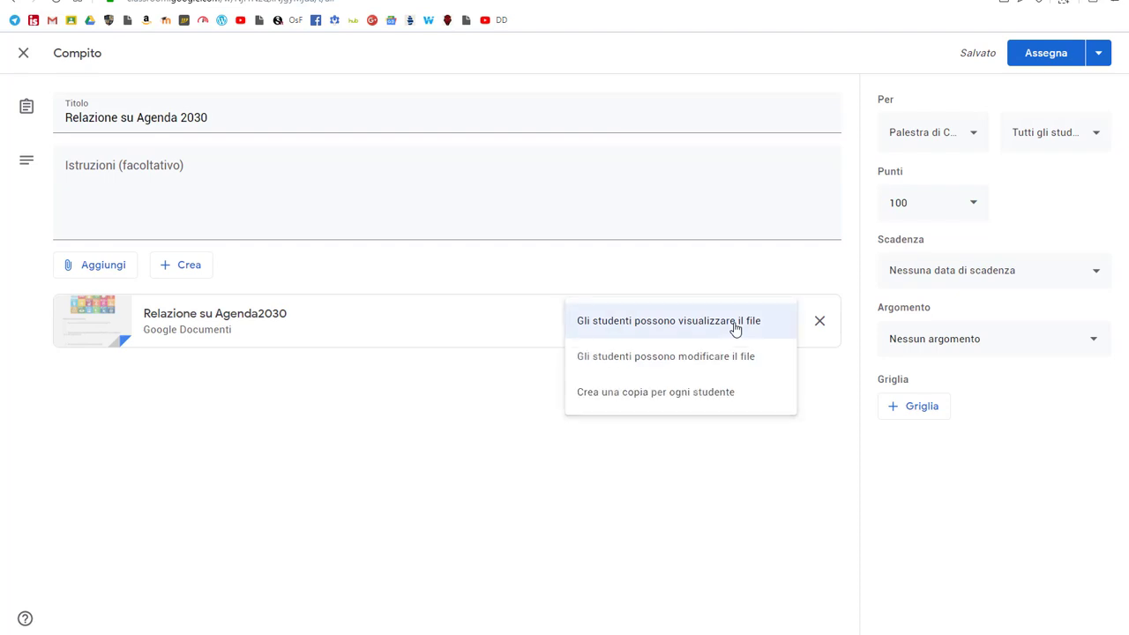
pyautogui.click(735, 365)
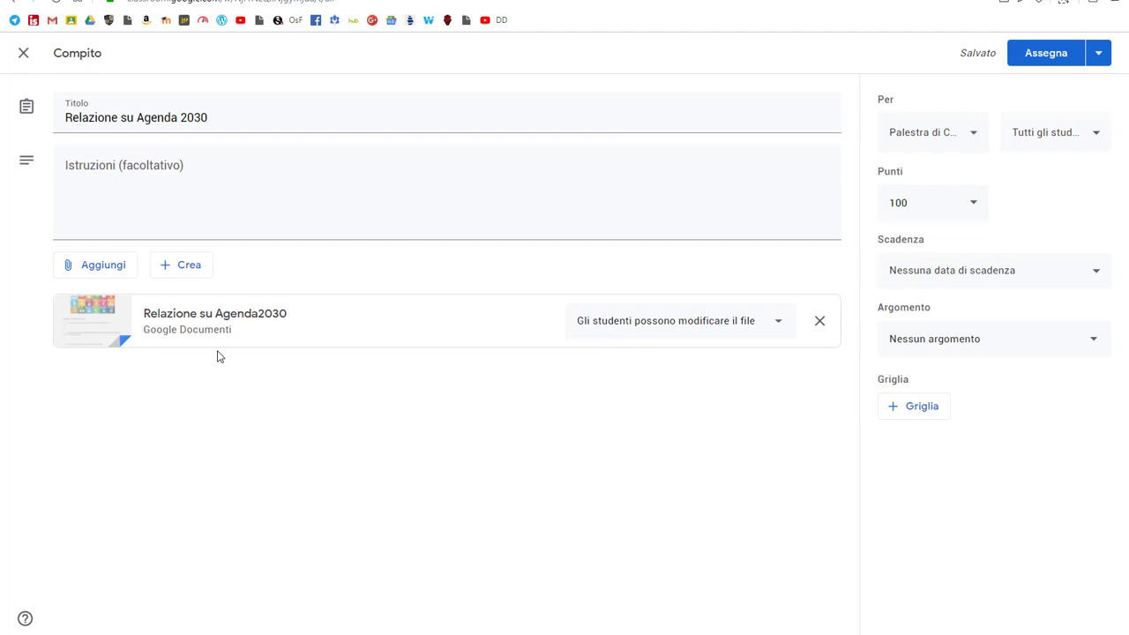
pyautogui.click(782, 327)
pyautogui.click(710, 363)
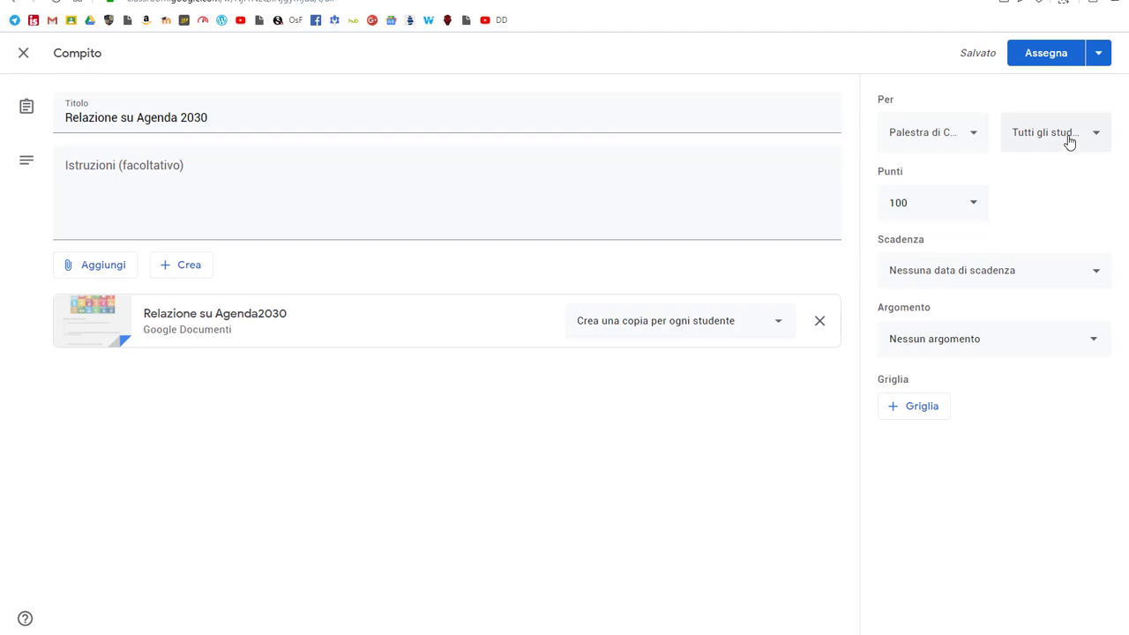
# - Check the grading options for the points and set the assignment's due date to 13 mar 2020
pyautogui.click(974, 207)
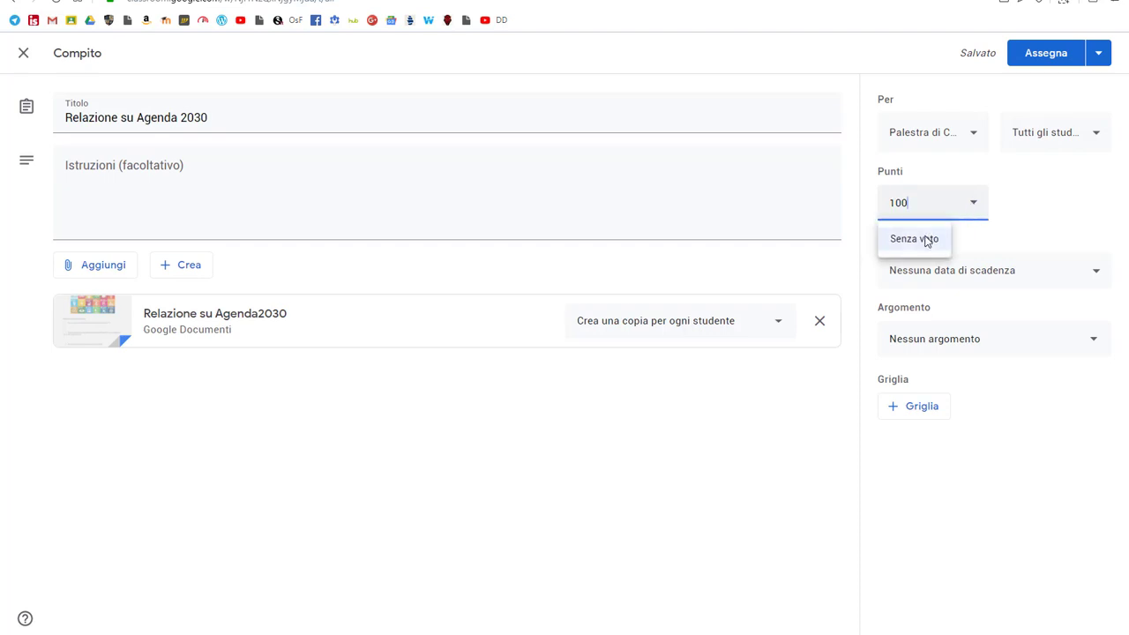
pyautogui.click(1025, 214)
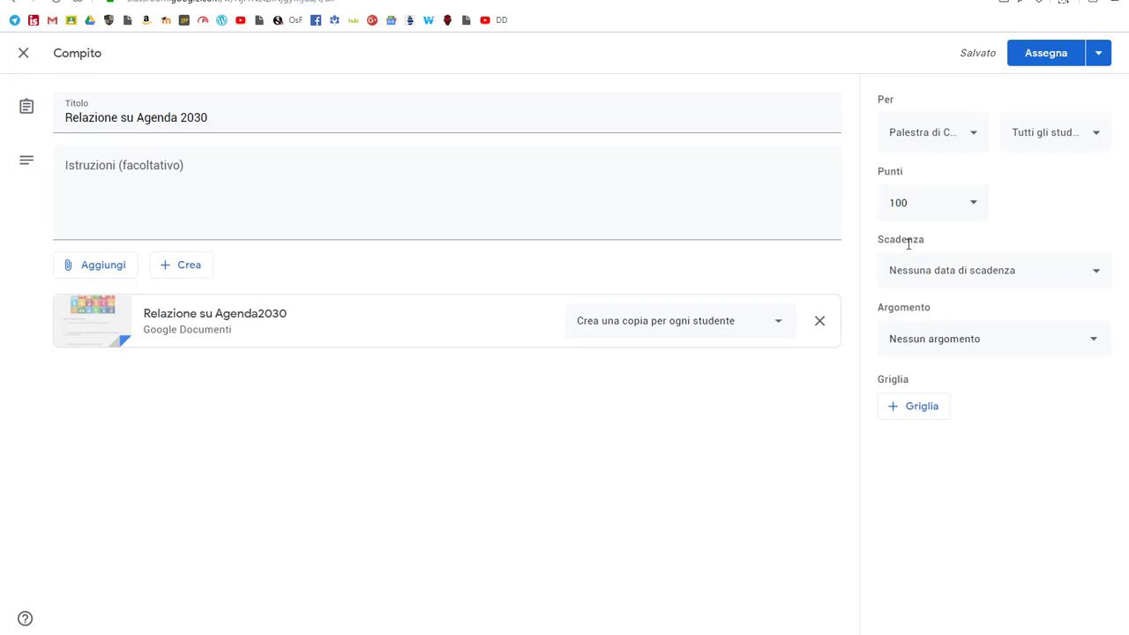
pyautogui.click(934, 280)
pyautogui.click(949, 327)
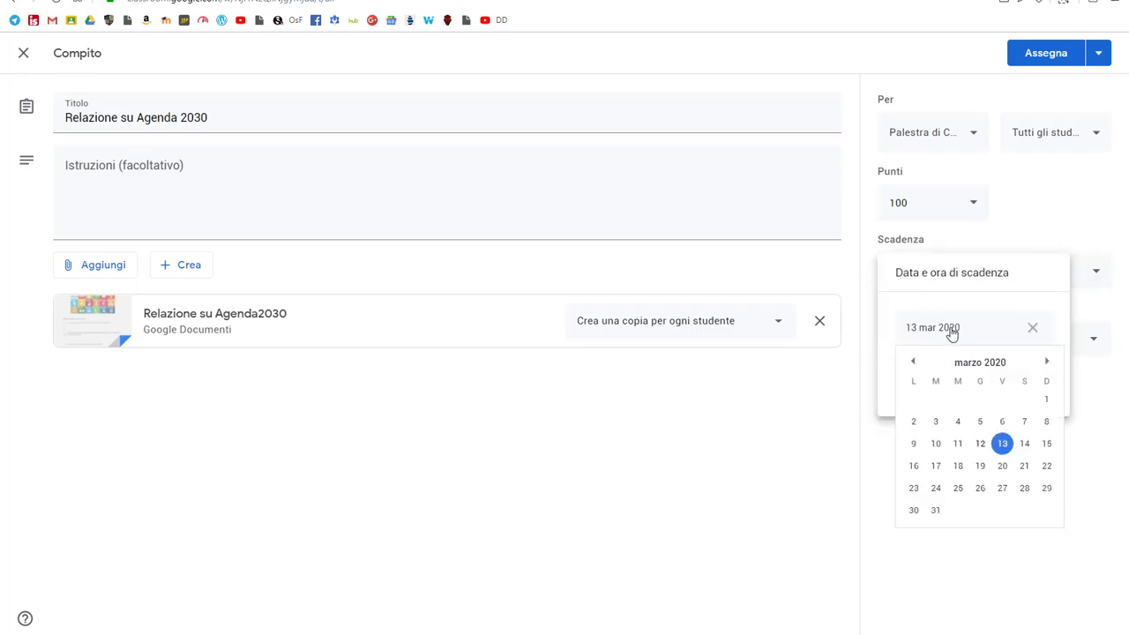
pyautogui.click(1029, 209)
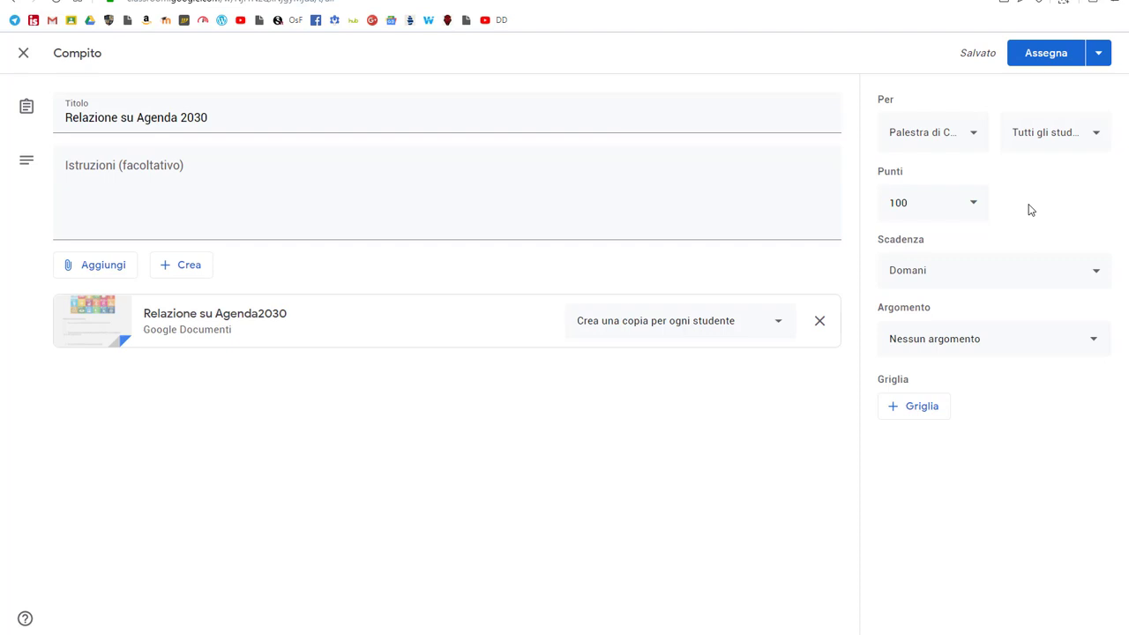
# - Create a new topic named "agenda2030" for the assignment
pyautogui.click(1013, 351)
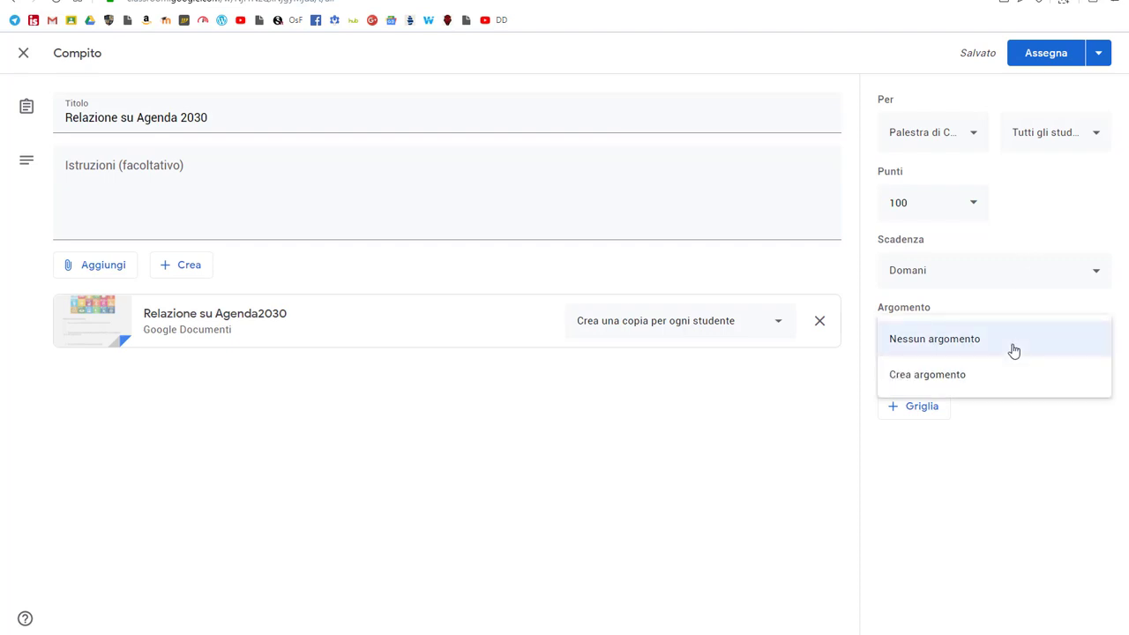
pyautogui.click(959, 377)
pyautogui.write('agend')
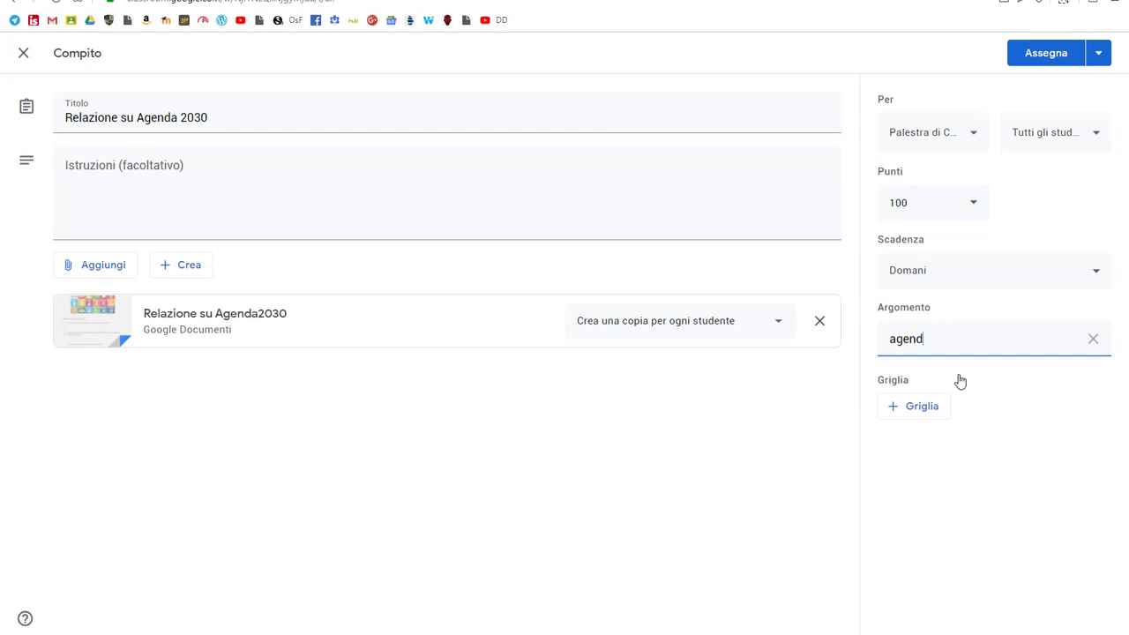
pyautogui.write('a2030')
pyautogui.click(938, 483)
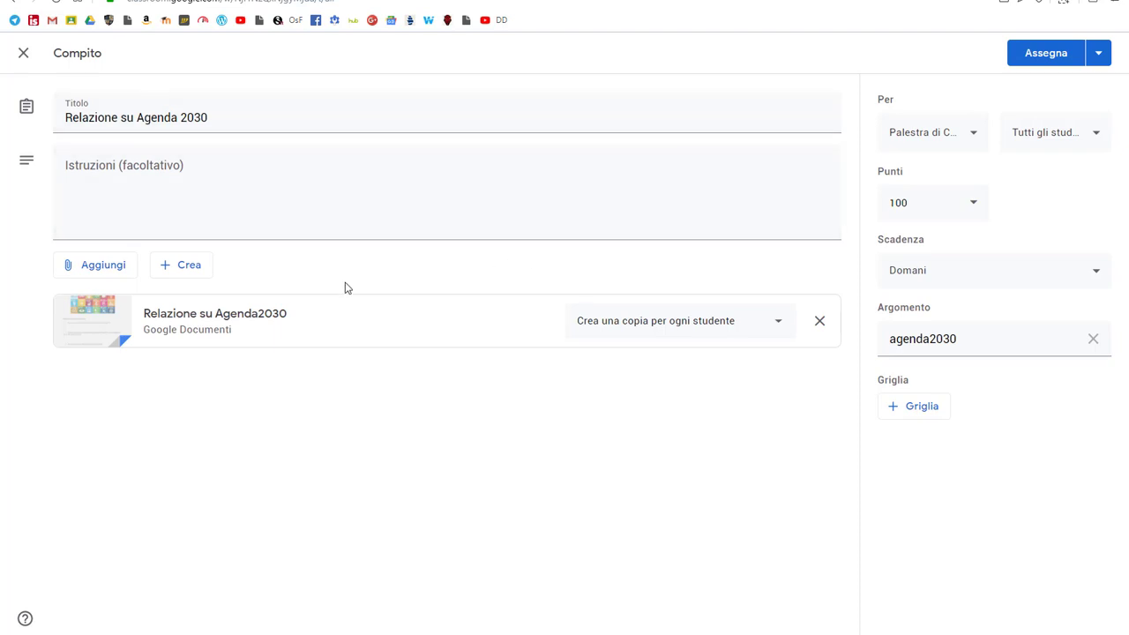
# - Reselect "Crea una copia per ogni studente" for the attached document and assign the coursework to the class
pyautogui.click(674, 328)
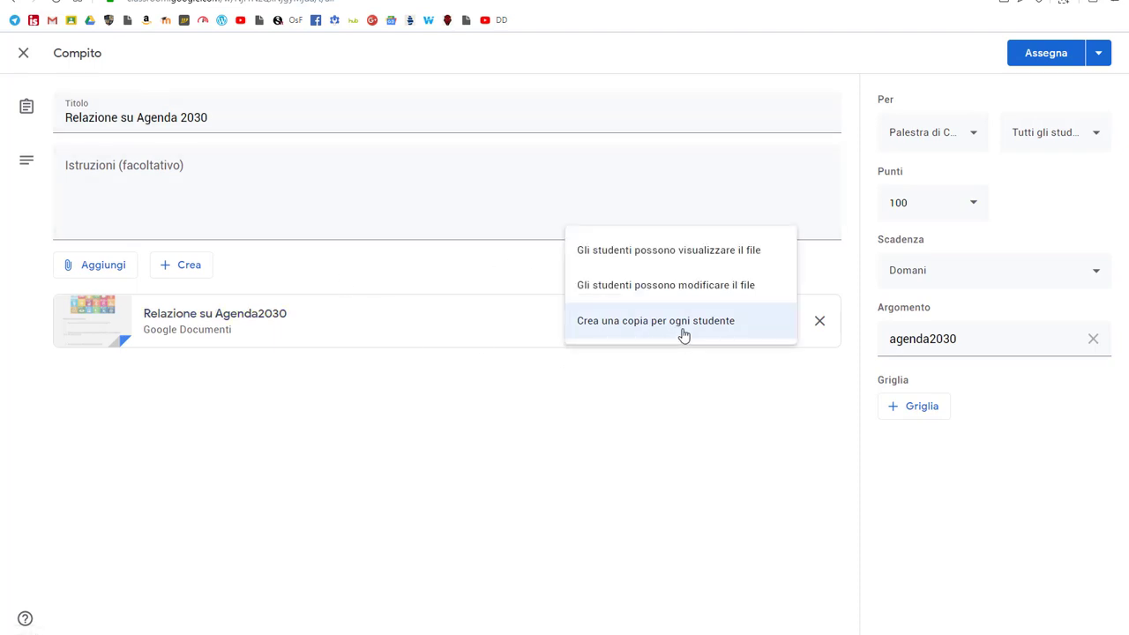
pyautogui.click(682, 323)
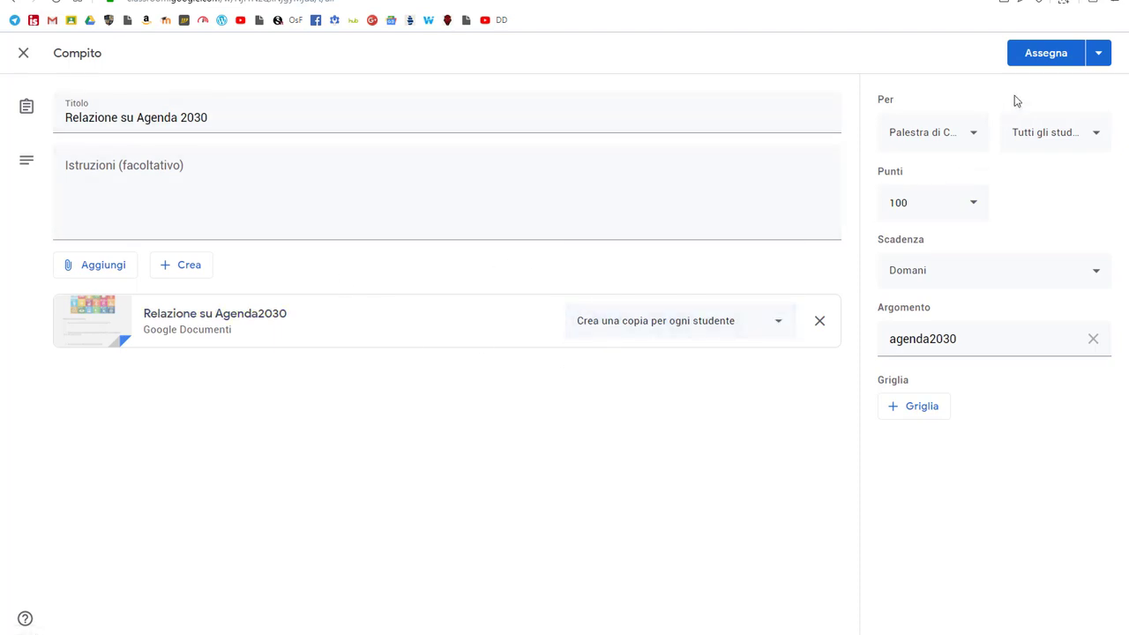
pyautogui.click(1047, 59)
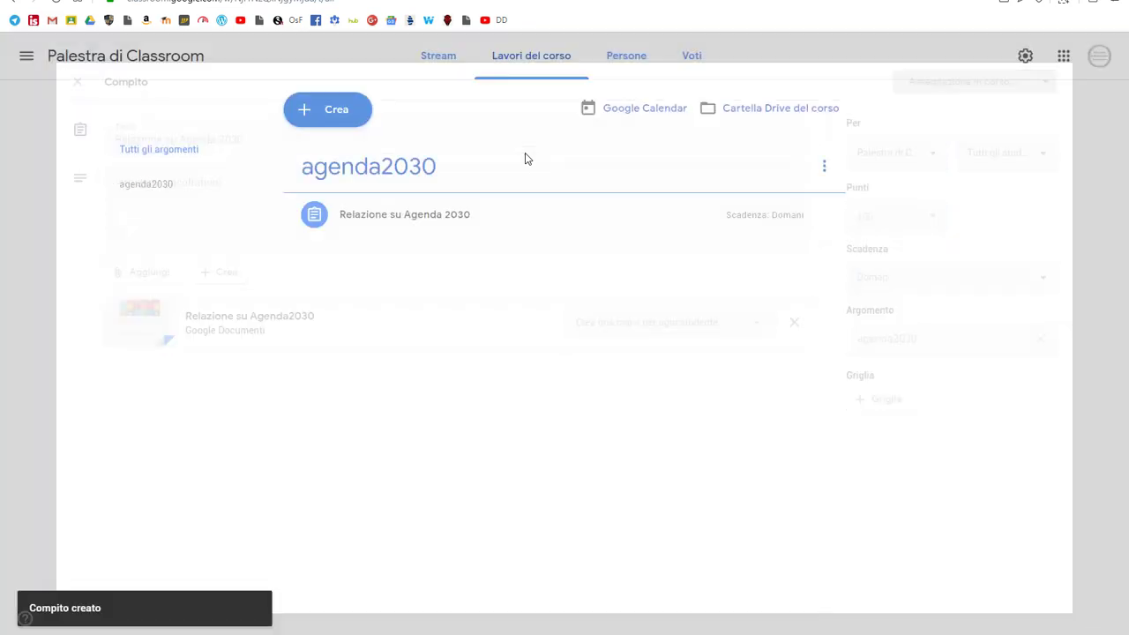
# - Open the Relazione su Agenda 2030 assignment from the course Stream and examine the document copies assigned to the students
pyautogui.click(447, 63)
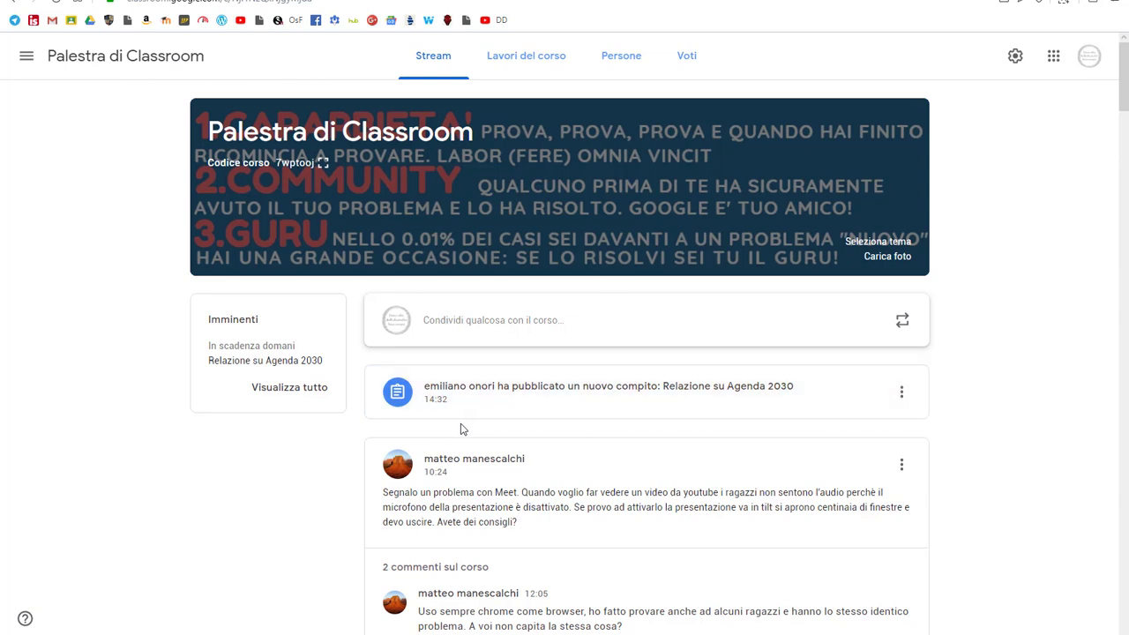
pyautogui.click(575, 402)
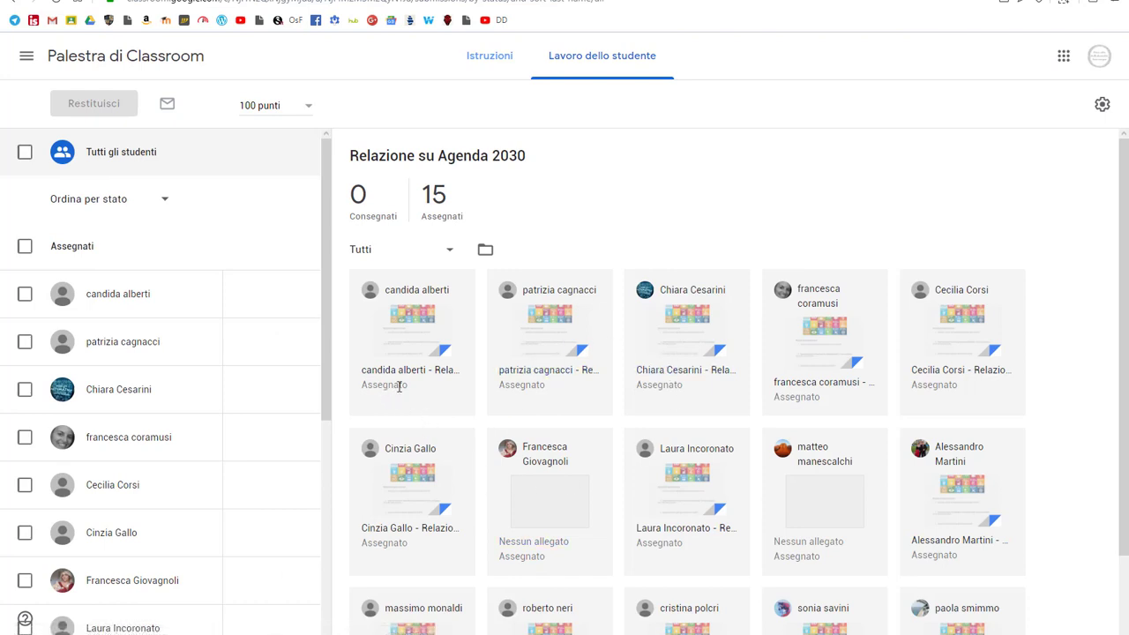
pyautogui.scroll(-1, 638, 349)
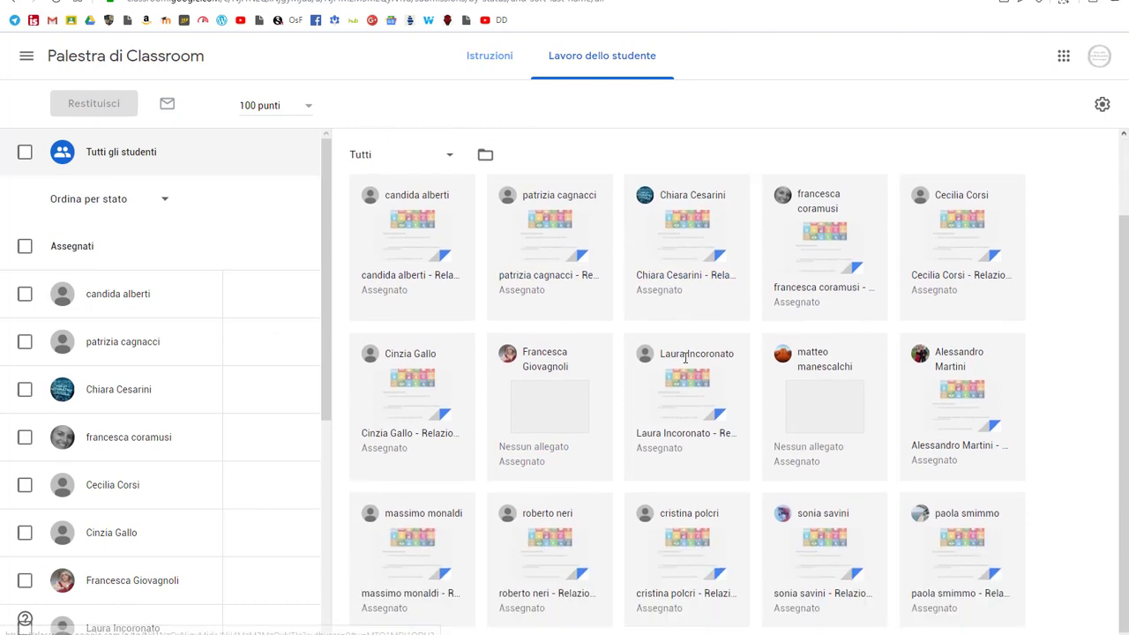
pyautogui.scroll(1, 697, 388)
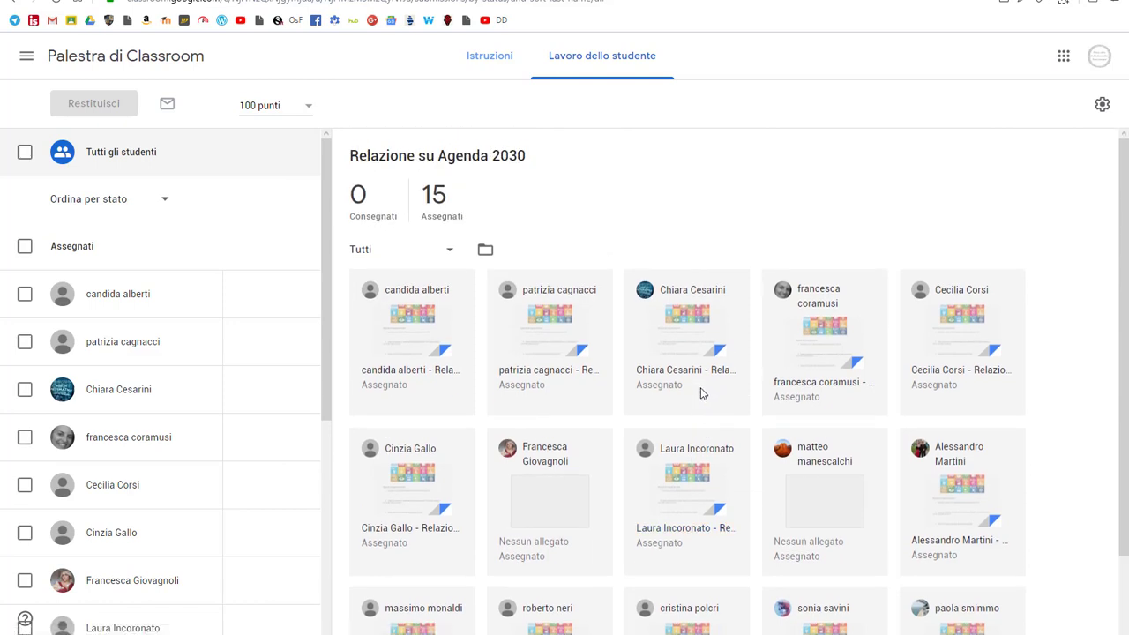
pyautogui.scroll(-1, 698, 389)
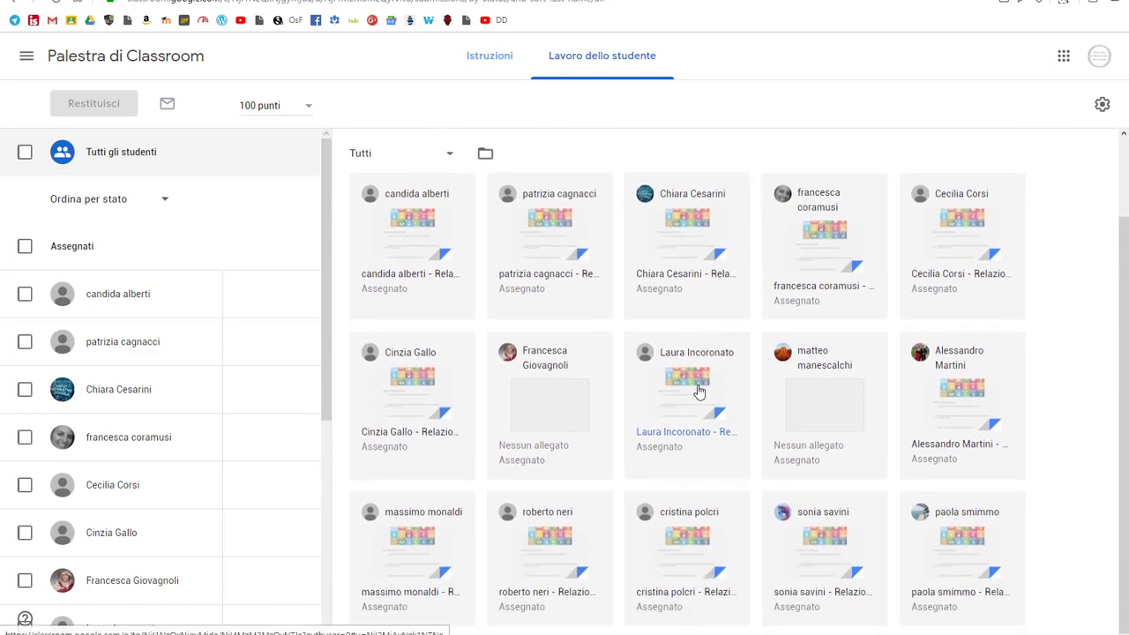
pyautogui.scroll(1, 699, 390)
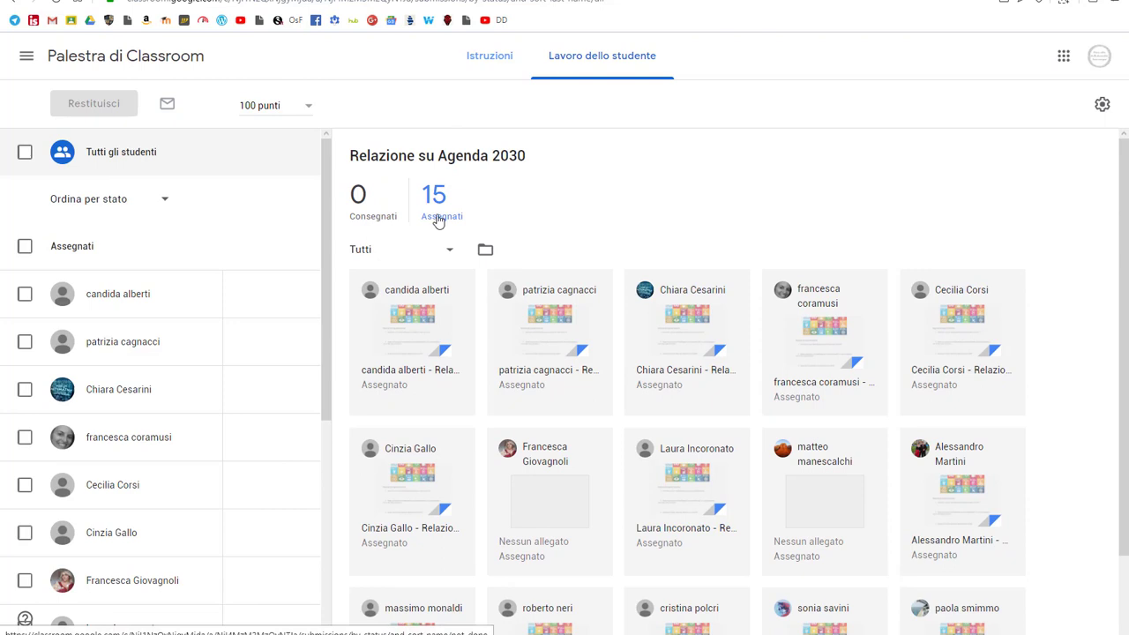